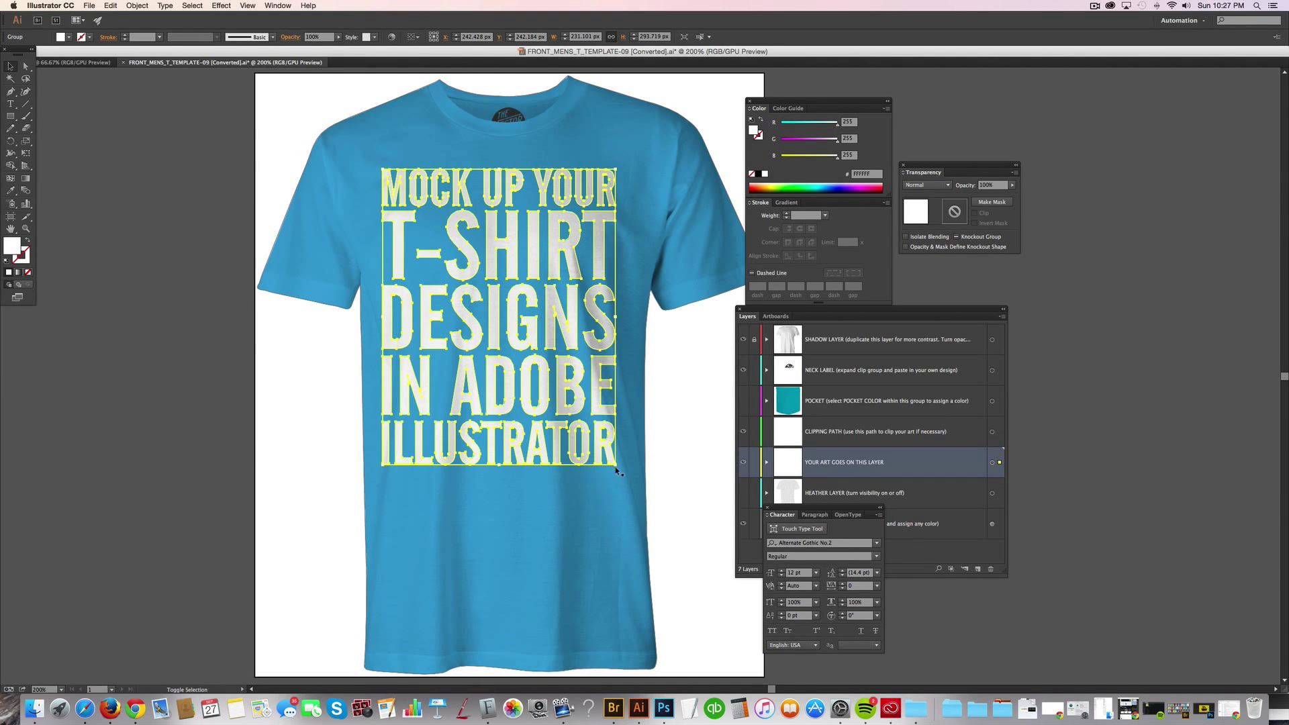
Scale the MOCK UP YOUR T-SHIRT headline up slightly and pick a warmer spectrum colour for the shirt
{"action": "left_click_drag", "start_coordinate": [616, 472], "coordinate": [623, 475]}
{"action": "left_click", "coordinate": [1029, 523]}
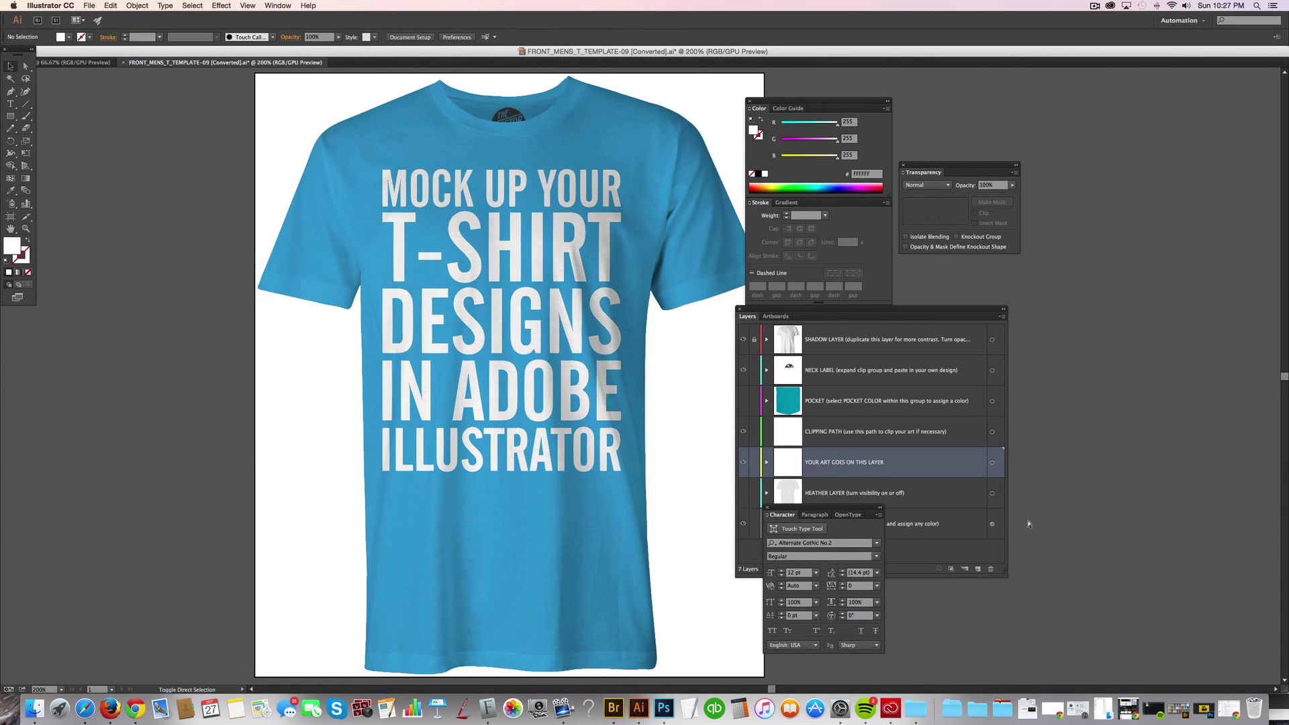
{"action": "left_click", "coordinate": [991, 524]}
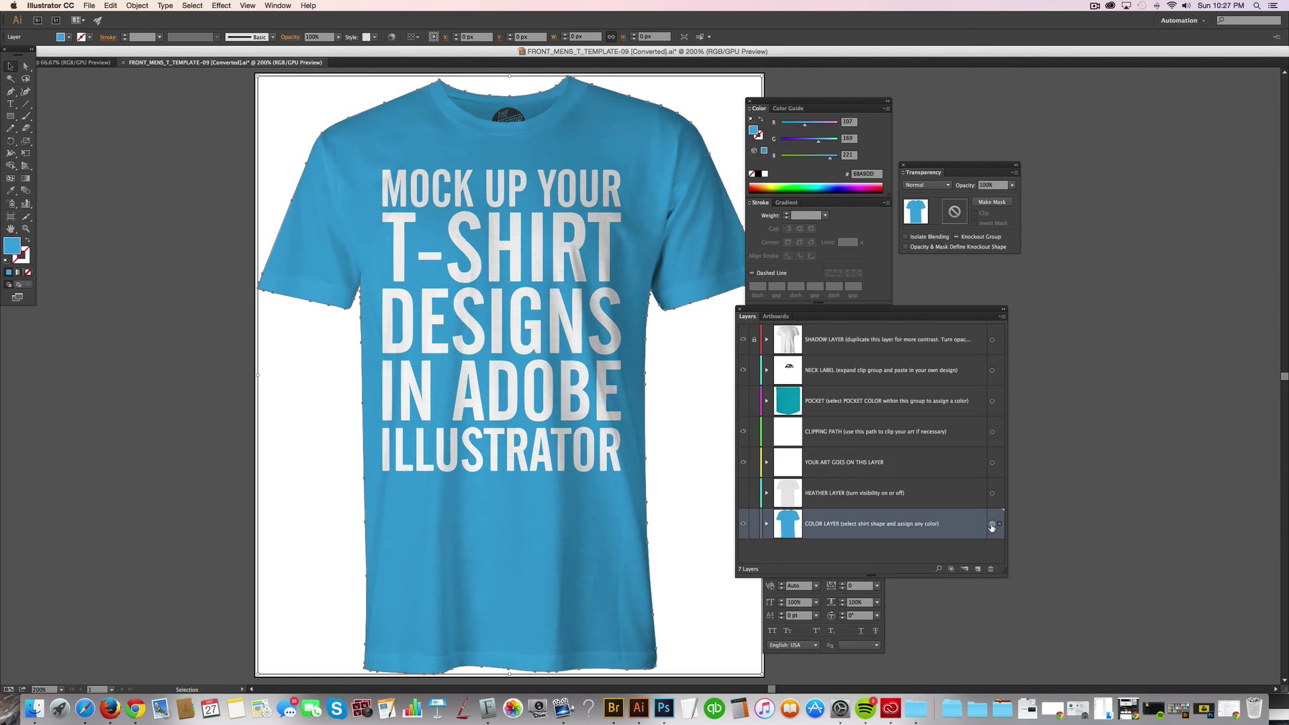
{"action": "left_click", "coordinate": [881, 186]}
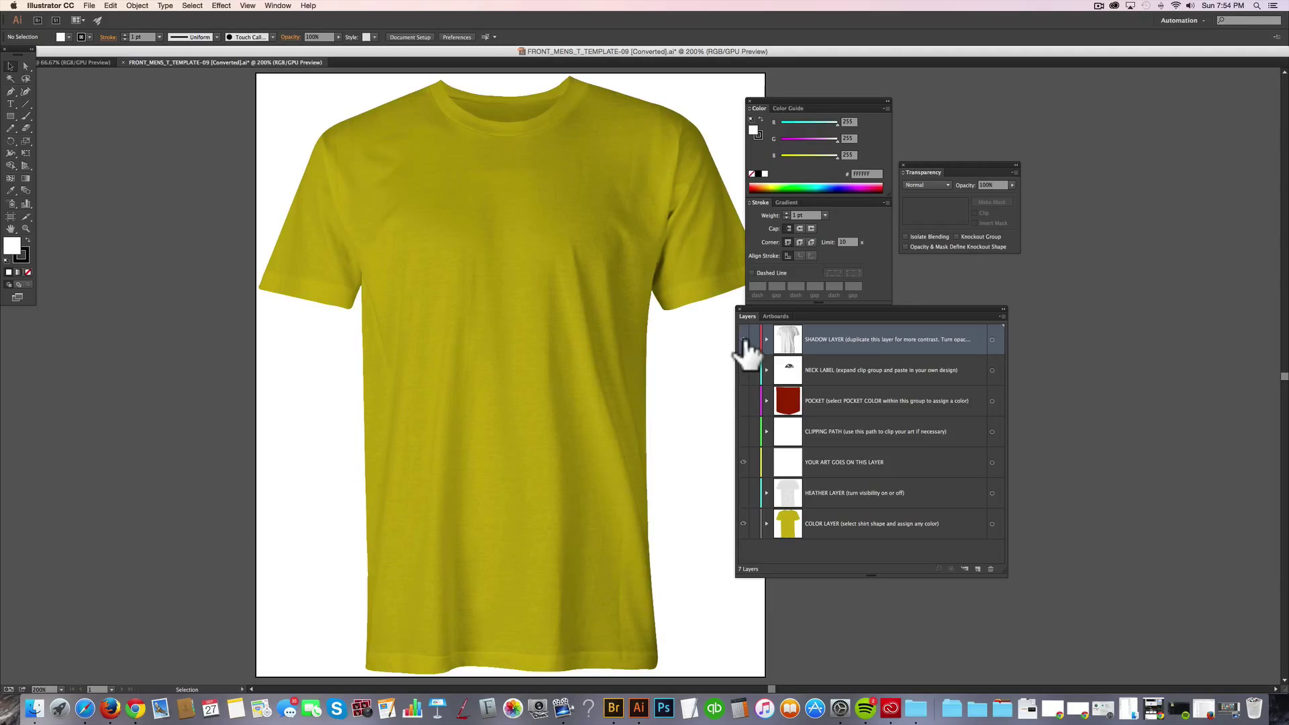
Toggle SHADOW LAYER and the art layer off and on, then lock SHADOW LAYER
{"action": "left_click", "coordinate": [744, 339]}
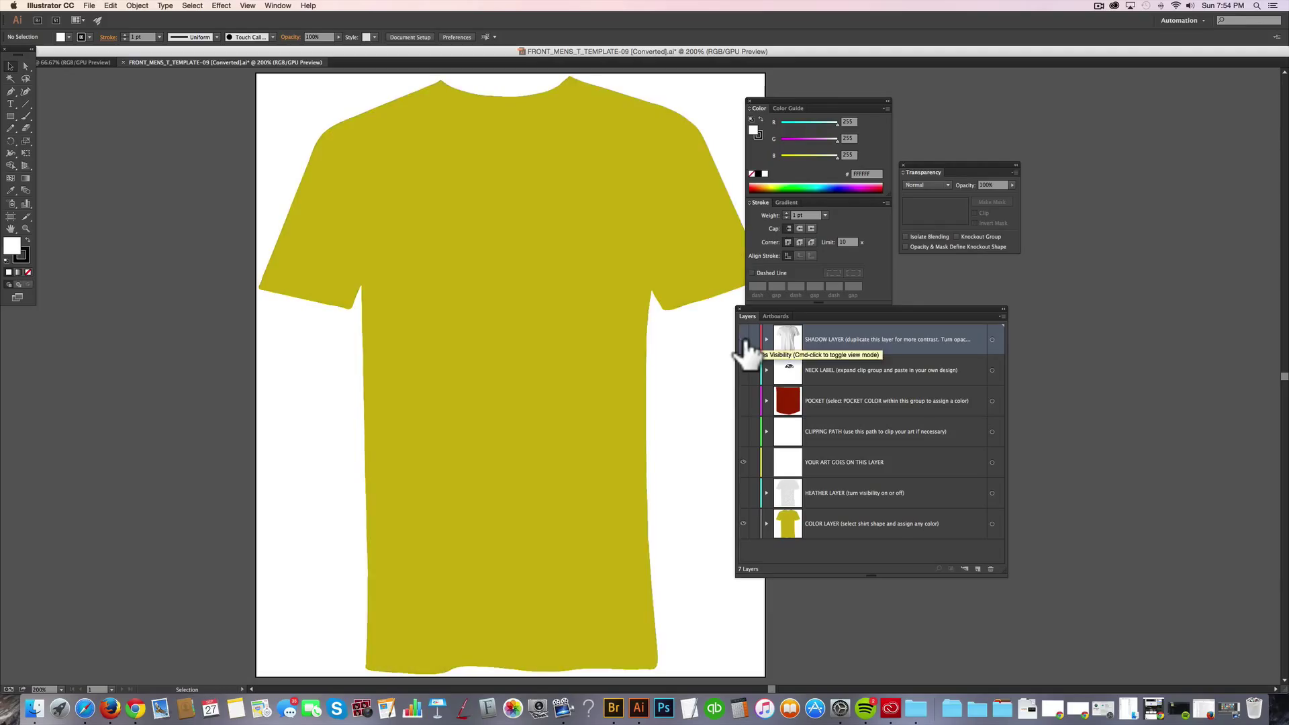
{"action": "left_click", "coordinate": [744, 340]}
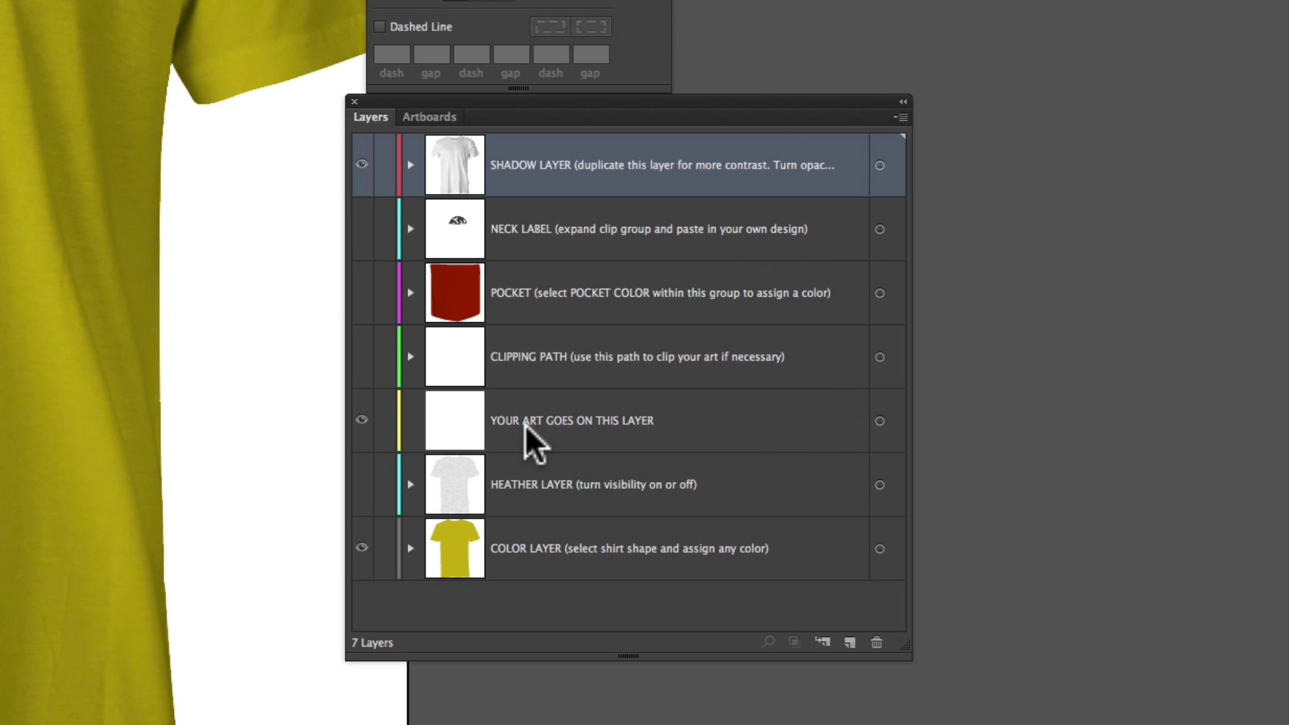
{"action": "left_click", "coordinate": [364, 421]}
{"action": "left_click", "coordinate": [363, 421]}
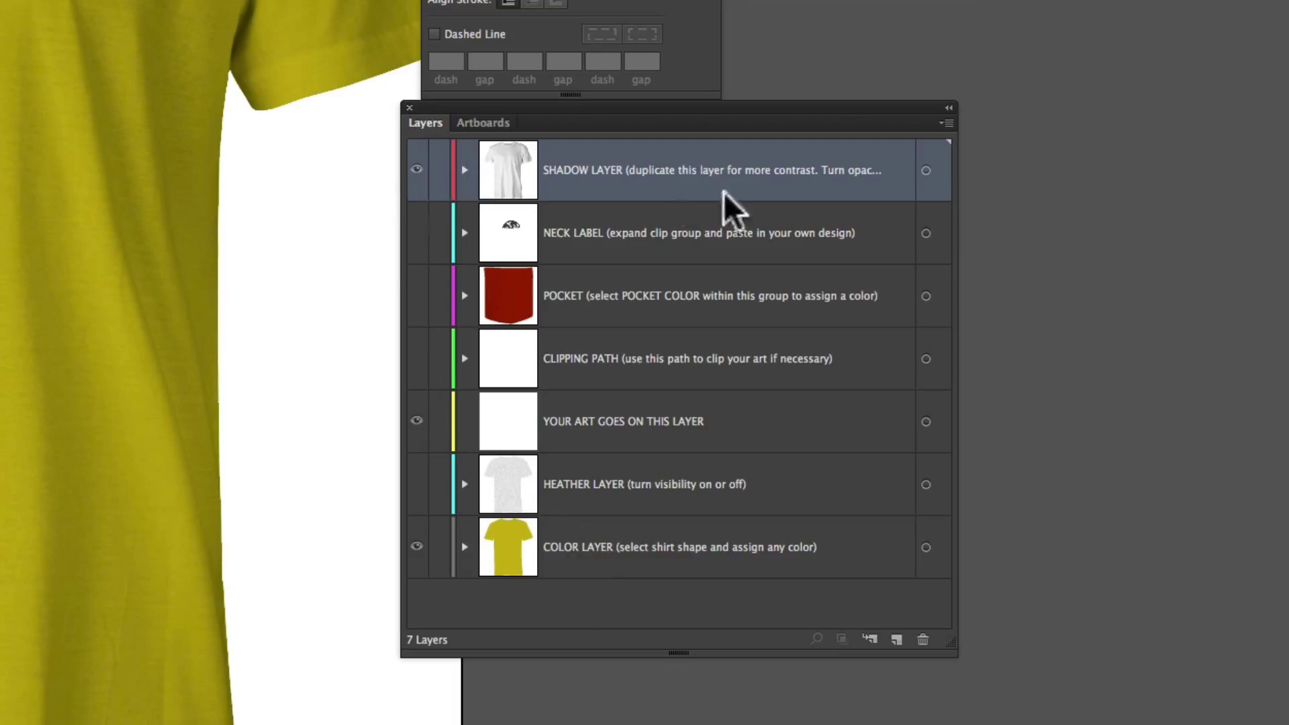
{"action": "left_click", "coordinate": [440, 170]}
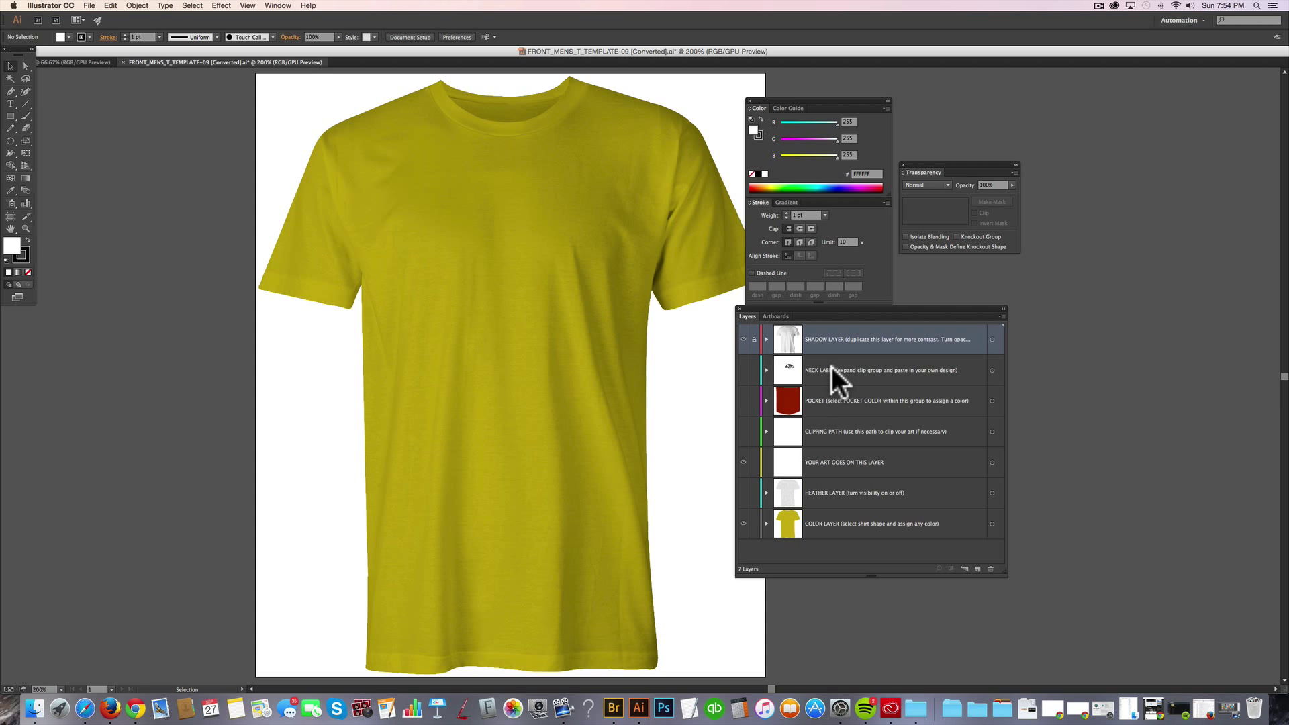
Show the NECK LABEL layer and move its label group up and left into the collar
{"action": "left_click", "coordinate": [742, 370]}
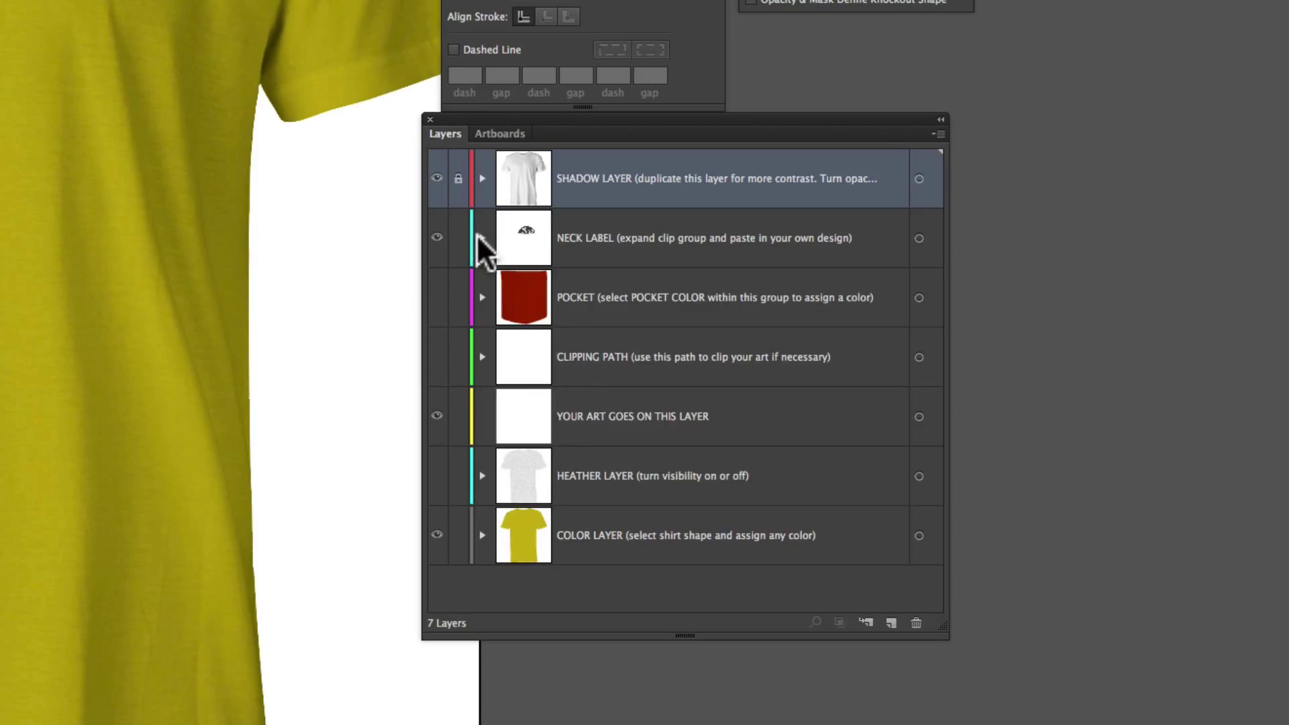
{"action": "left_click", "coordinate": [766, 370]}
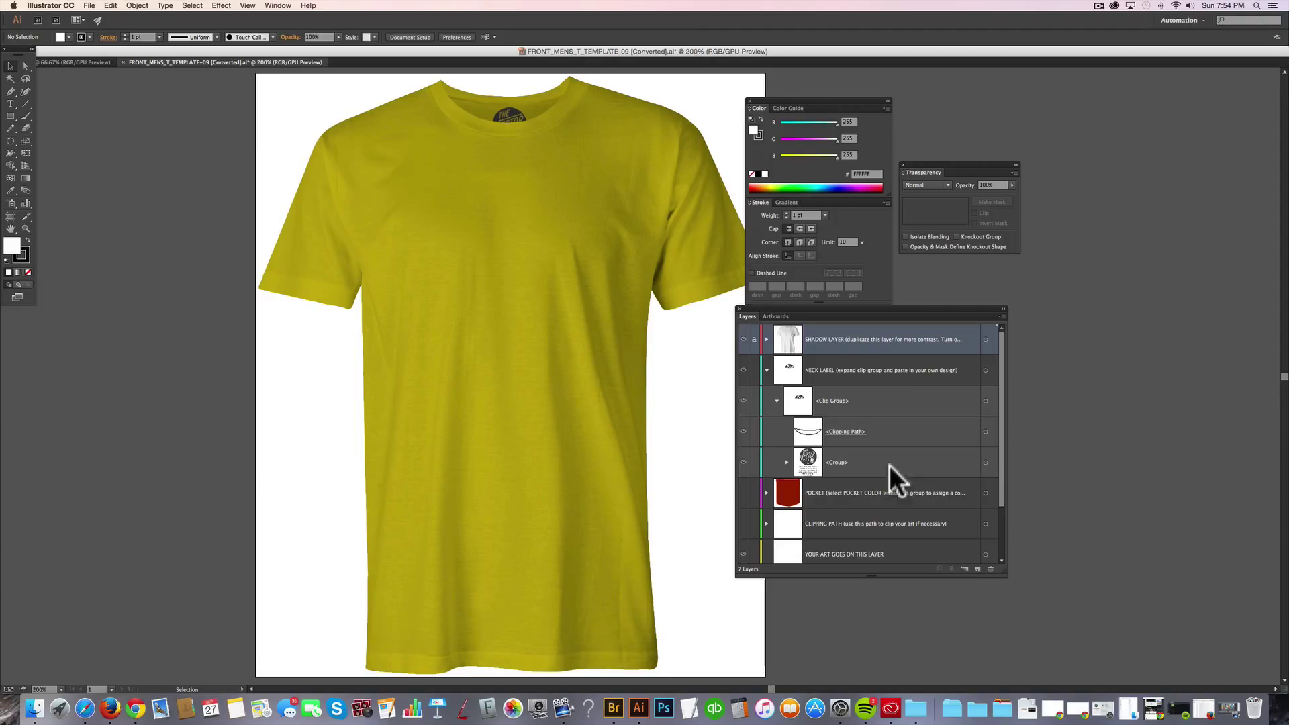
{"action": "left_click", "coordinate": [985, 462]}
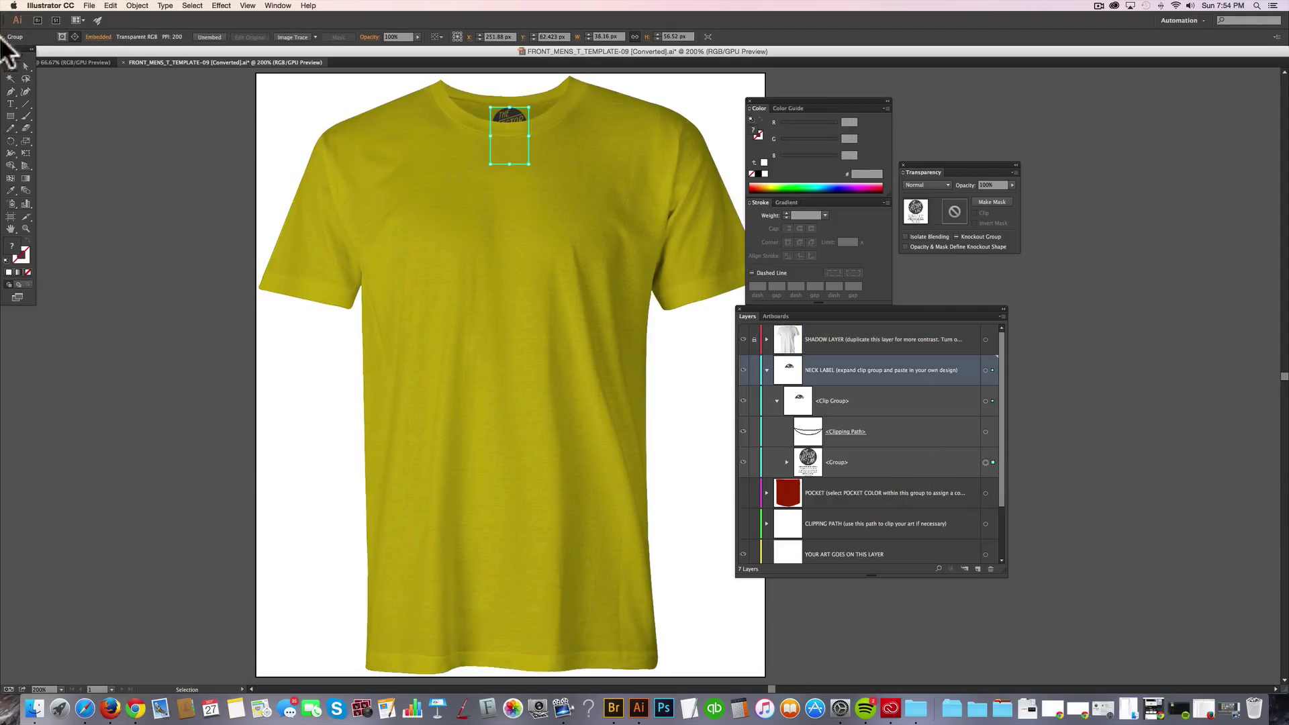
{"action": "left_click_drag", "start_coordinate": [513, 115], "coordinate": [505, 108]}
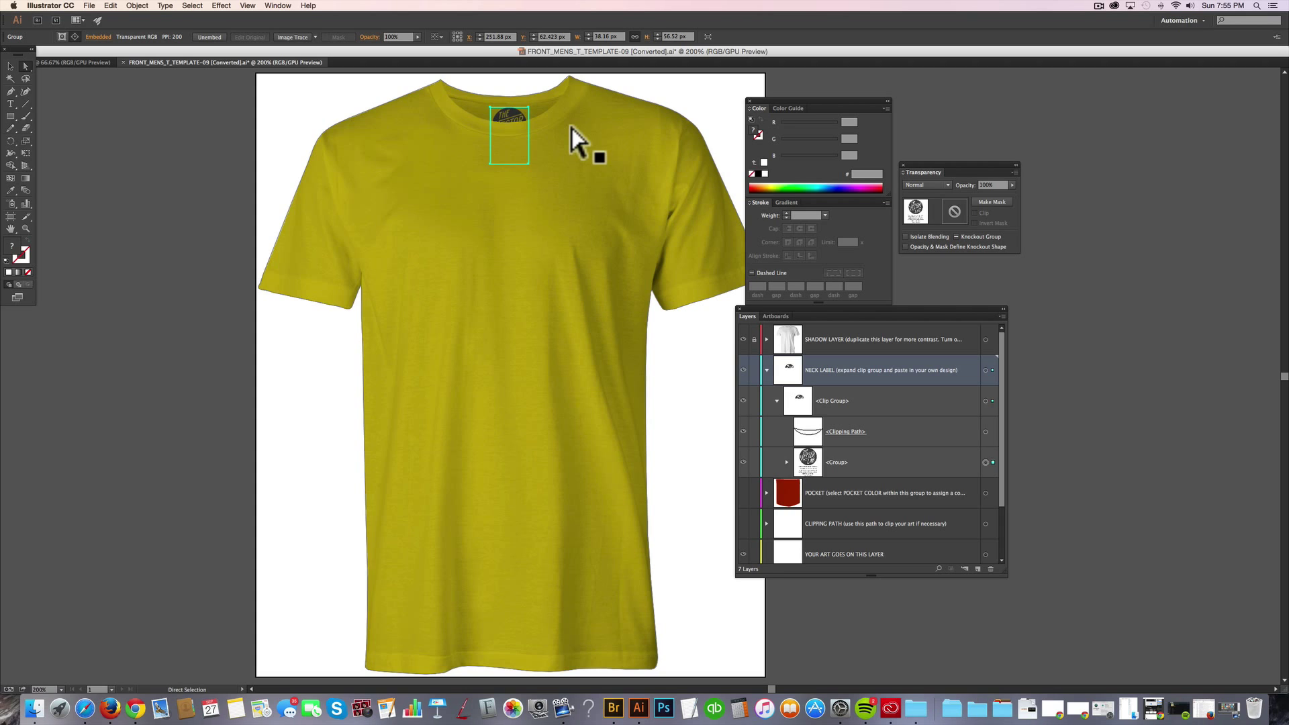
{"action": "left_click", "coordinate": [766, 369]}
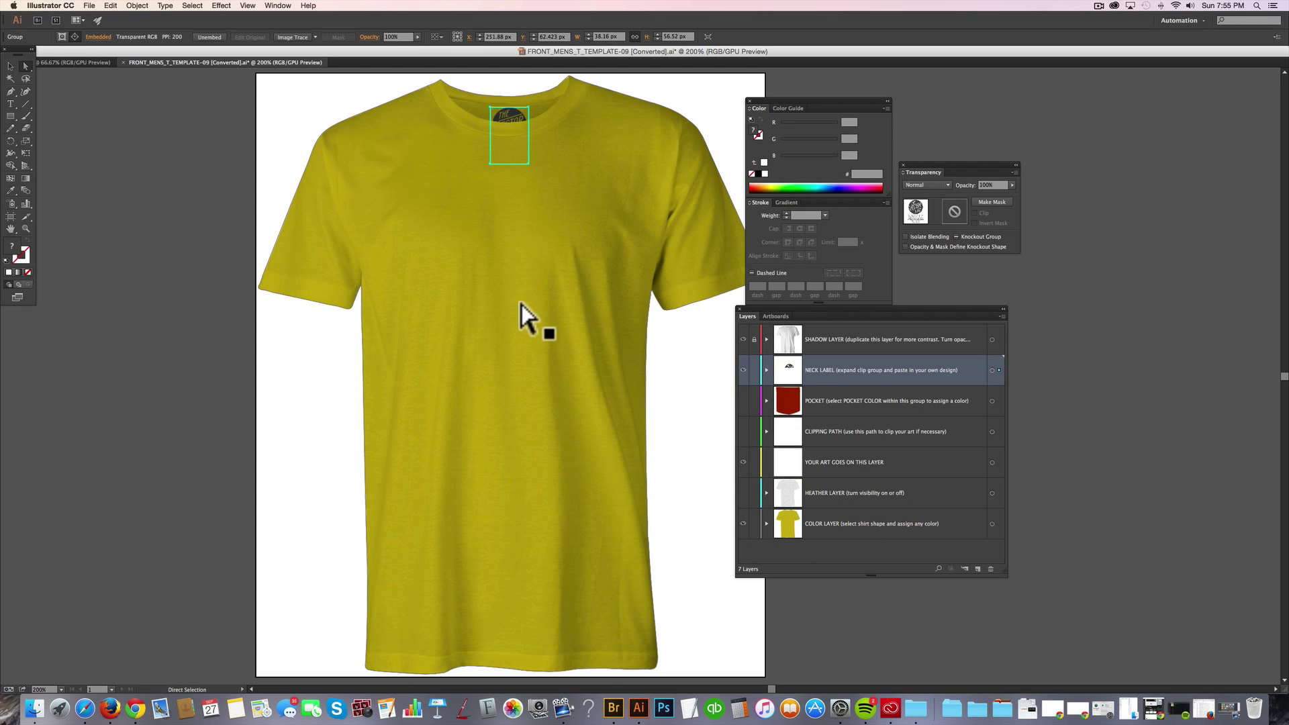
{"action": "key", "text": "super+shift+a"}
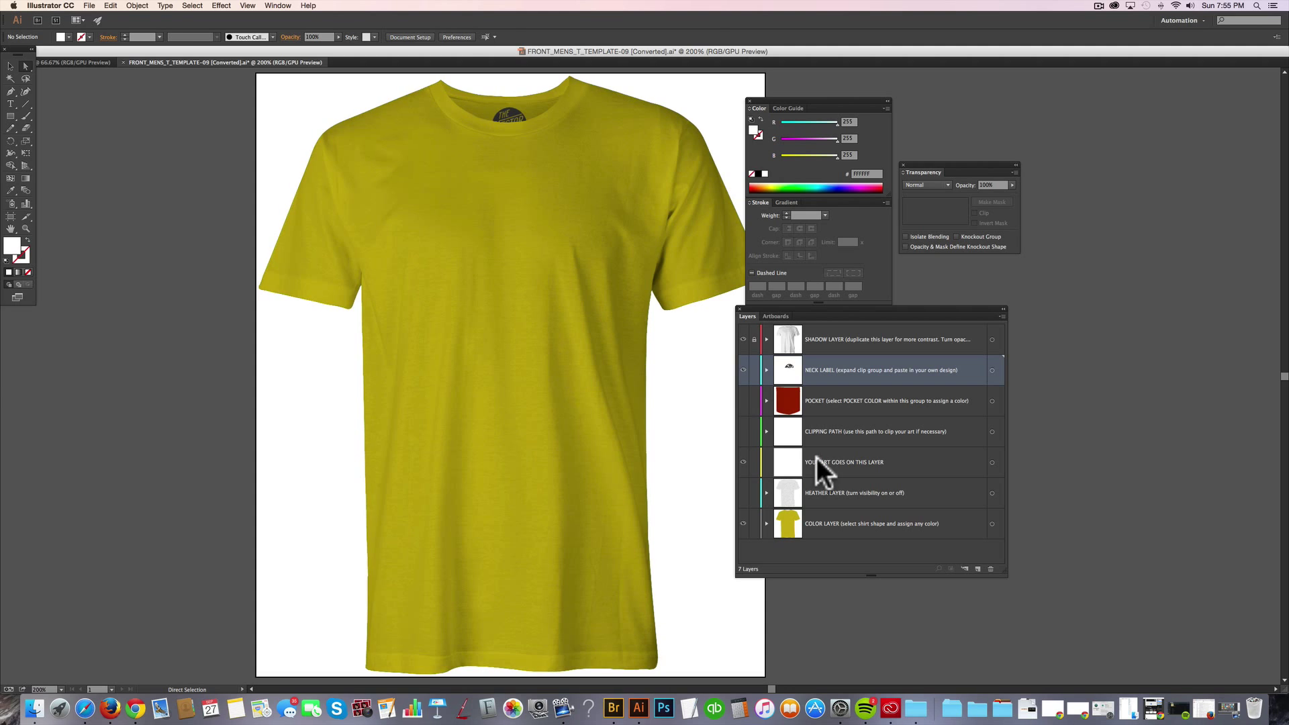
Show the POCKET layer and enlarge the pocket down and to the left
{"action": "left_click", "coordinate": [744, 401]}
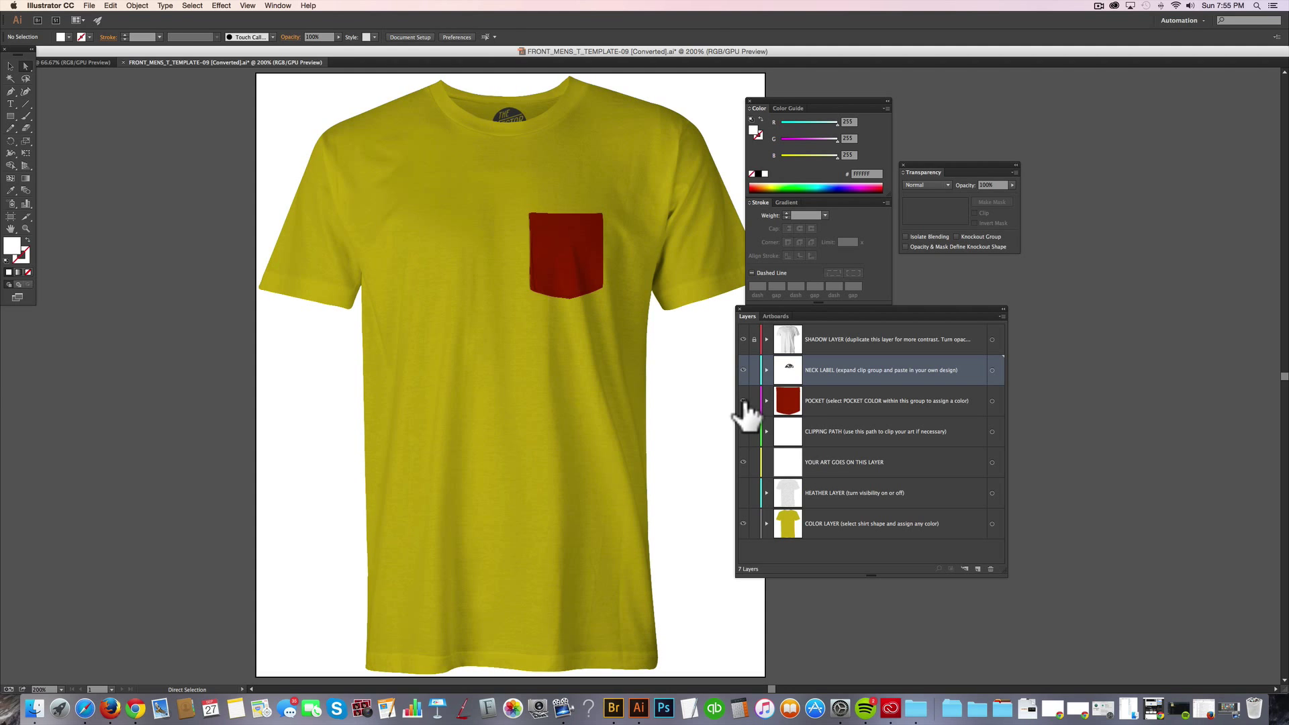
{"action": "left_click", "coordinate": [1000, 403]}
{"action": "key", "text": "v"}
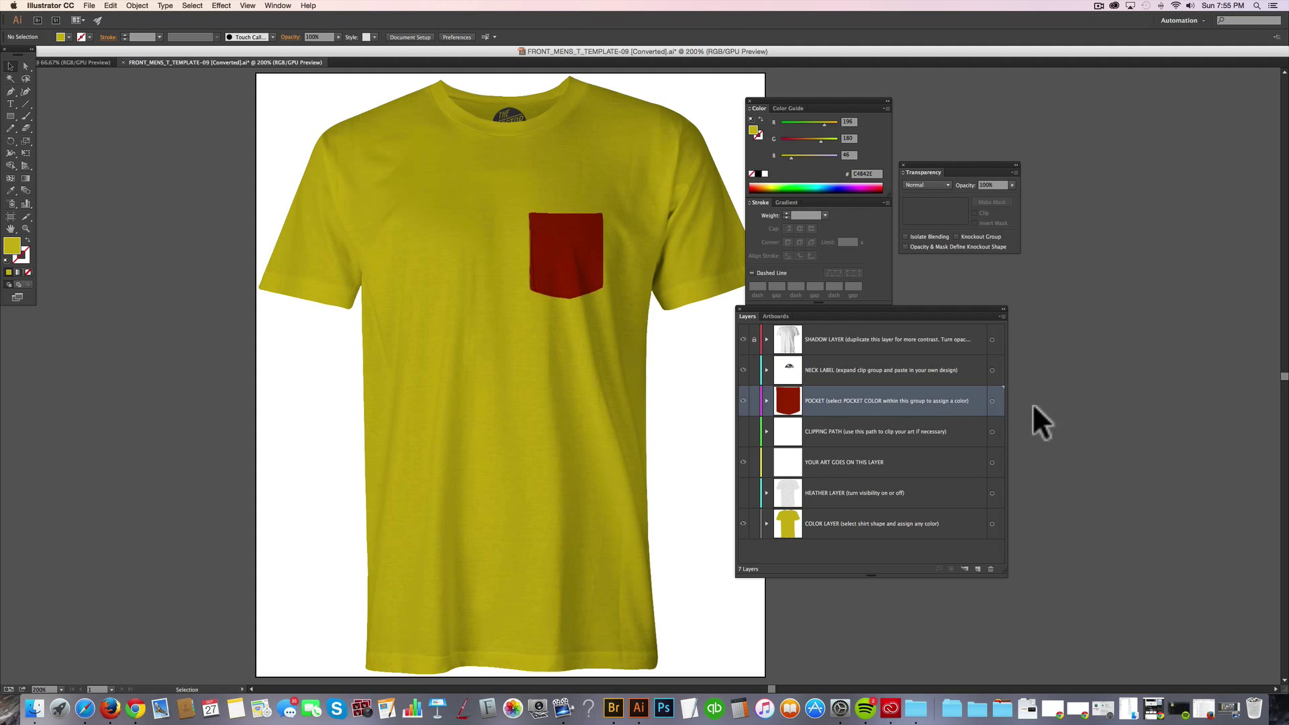
{"action": "left_click", "coordinate": [994, 403]}
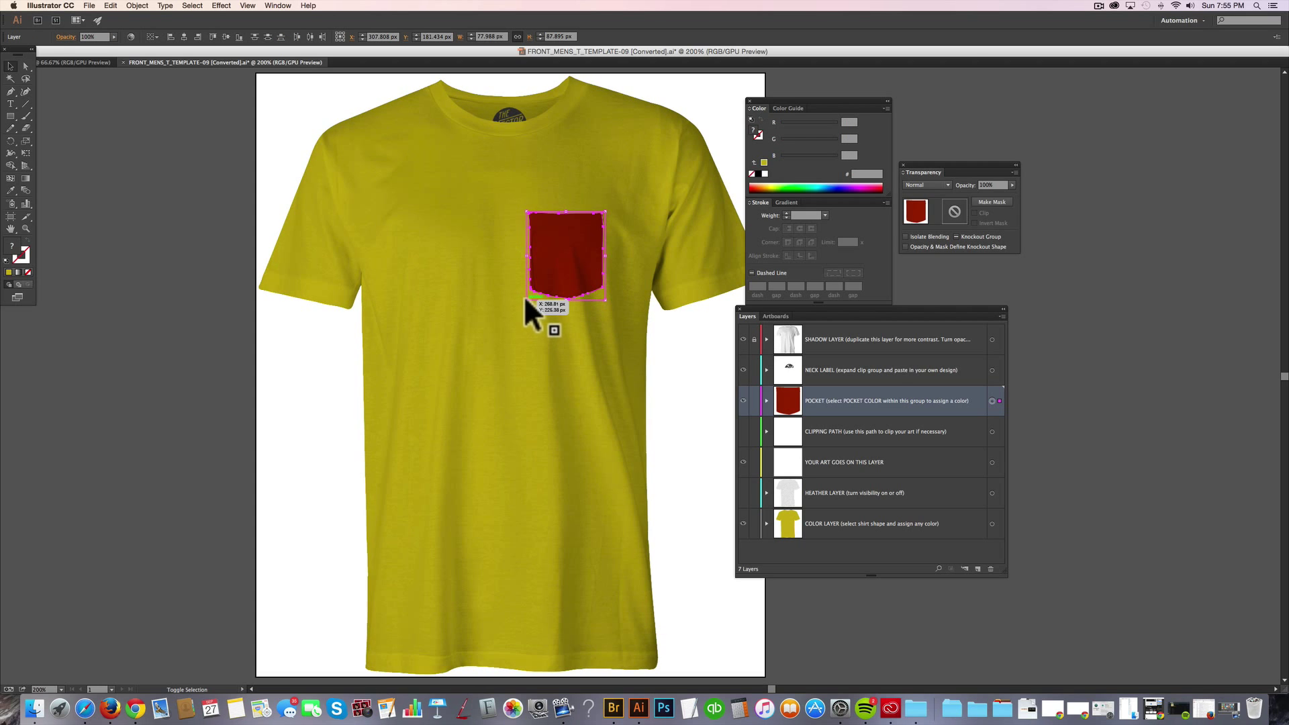
{"action": "left_click_drag", "start_coordinate": [527, 299], "coordinate": [520, 311]}
{"action": "left_click", "coordinate": [231, 450]}
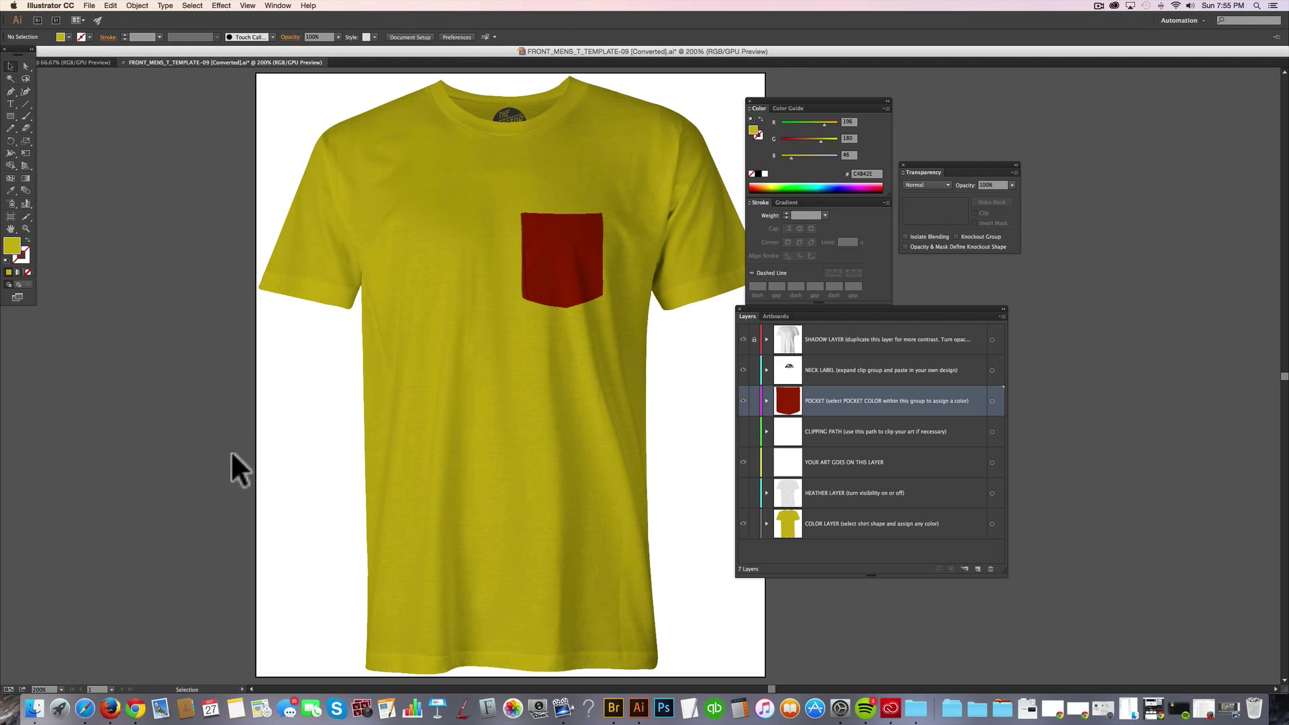
Fill the POCKET COLOR shape teal, then hide the POCKET layer again
{"action": "left_click", "coordinate": [767, 400]}
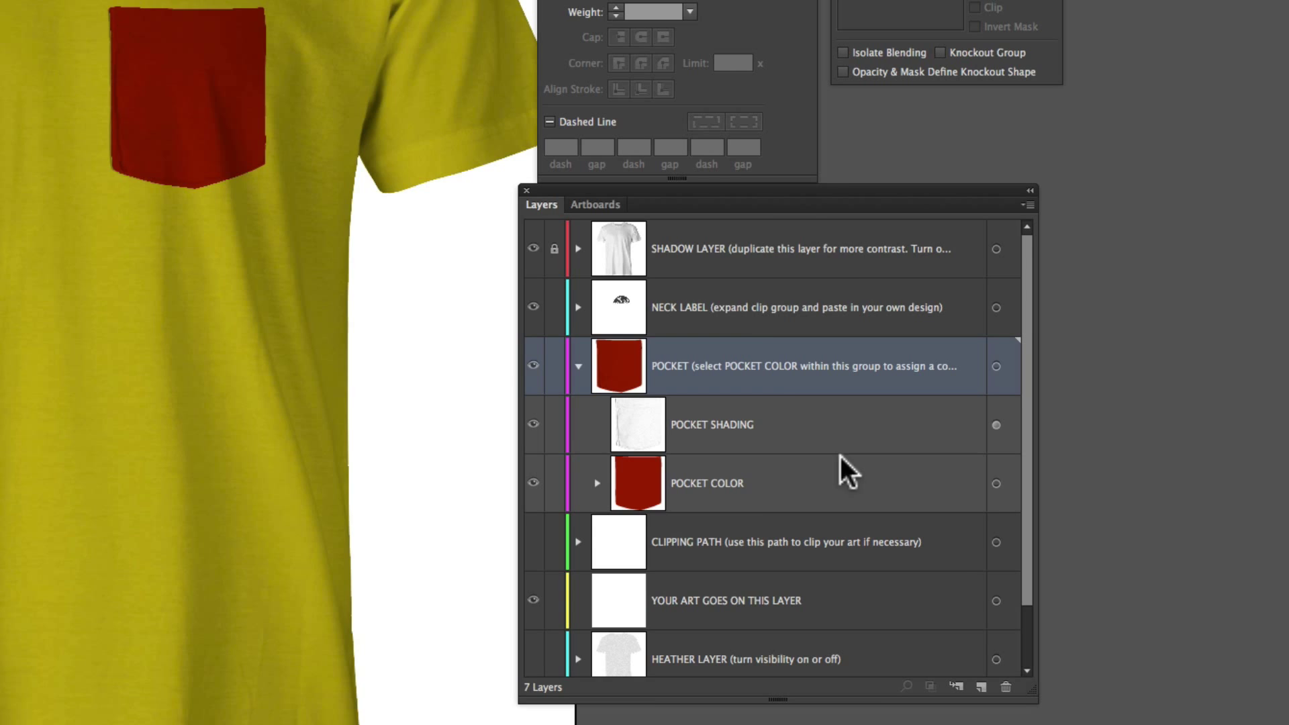
{"action": "left_click", "coordinate": [996, 483]}
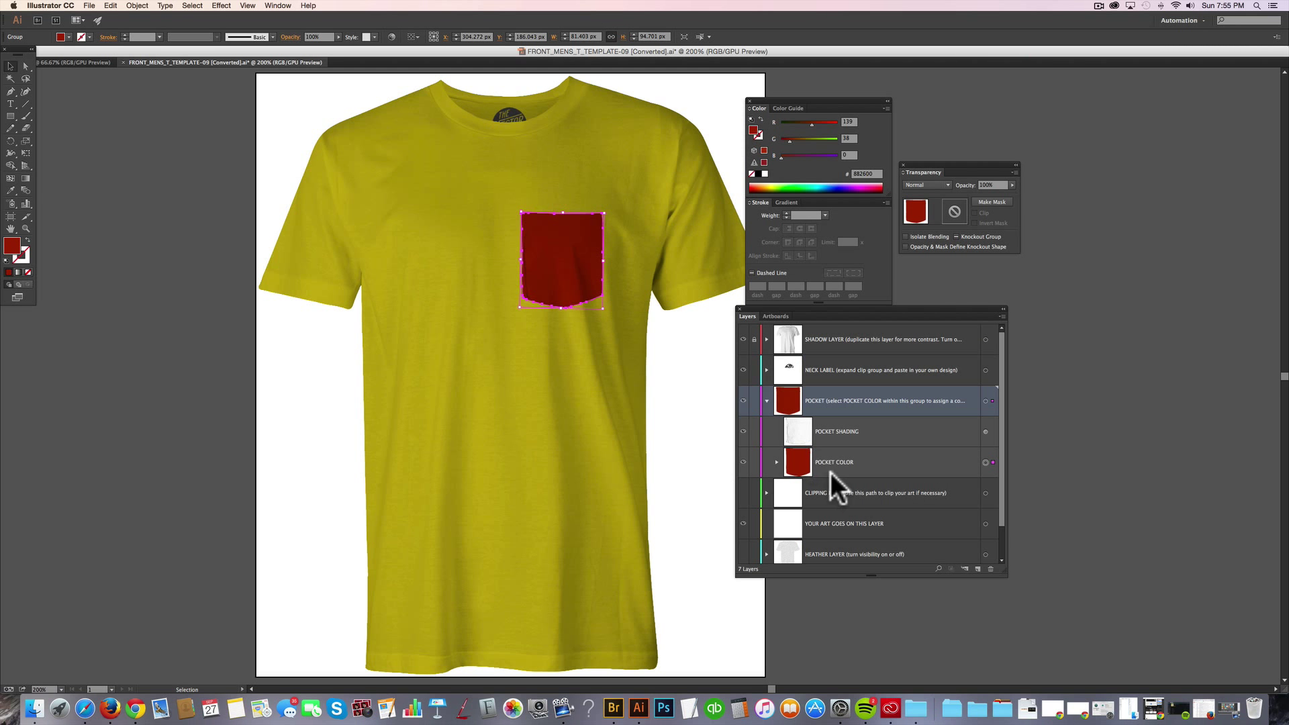
{"action": "left_click", "coordinate": [819, 189]}
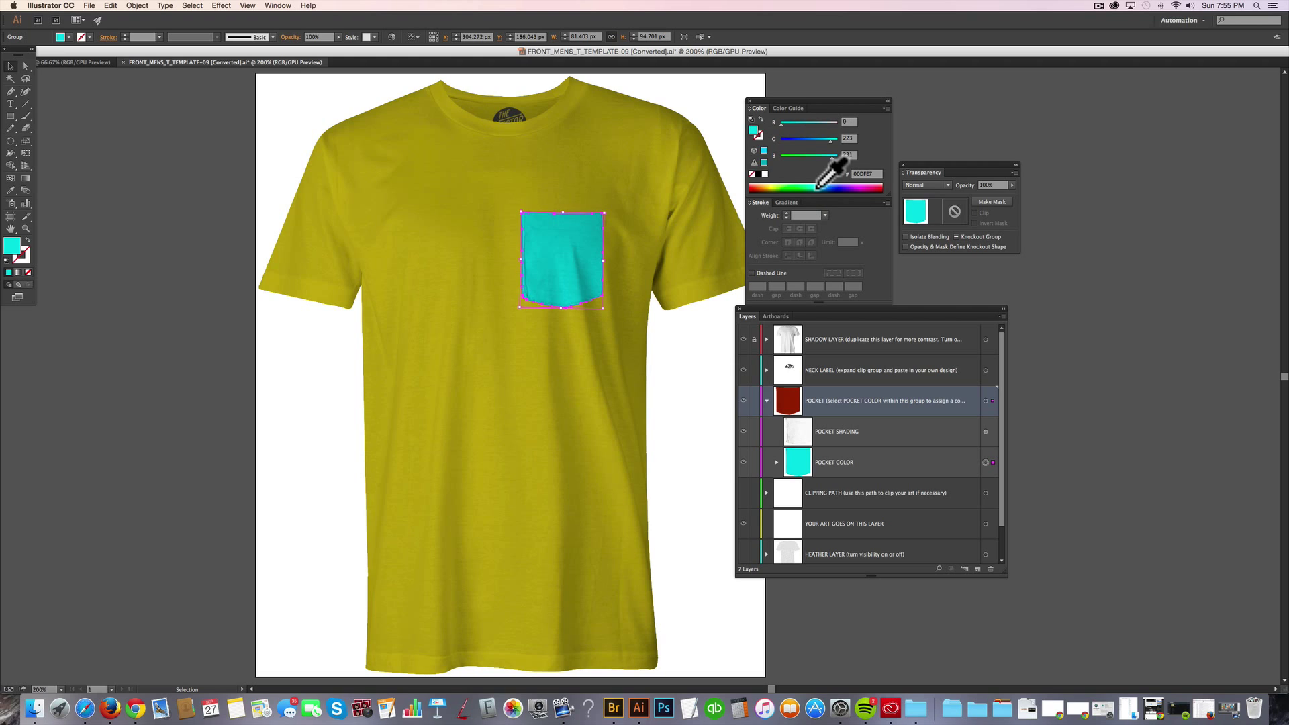
{"action": "left_click", "coordinate": [815, 190]}
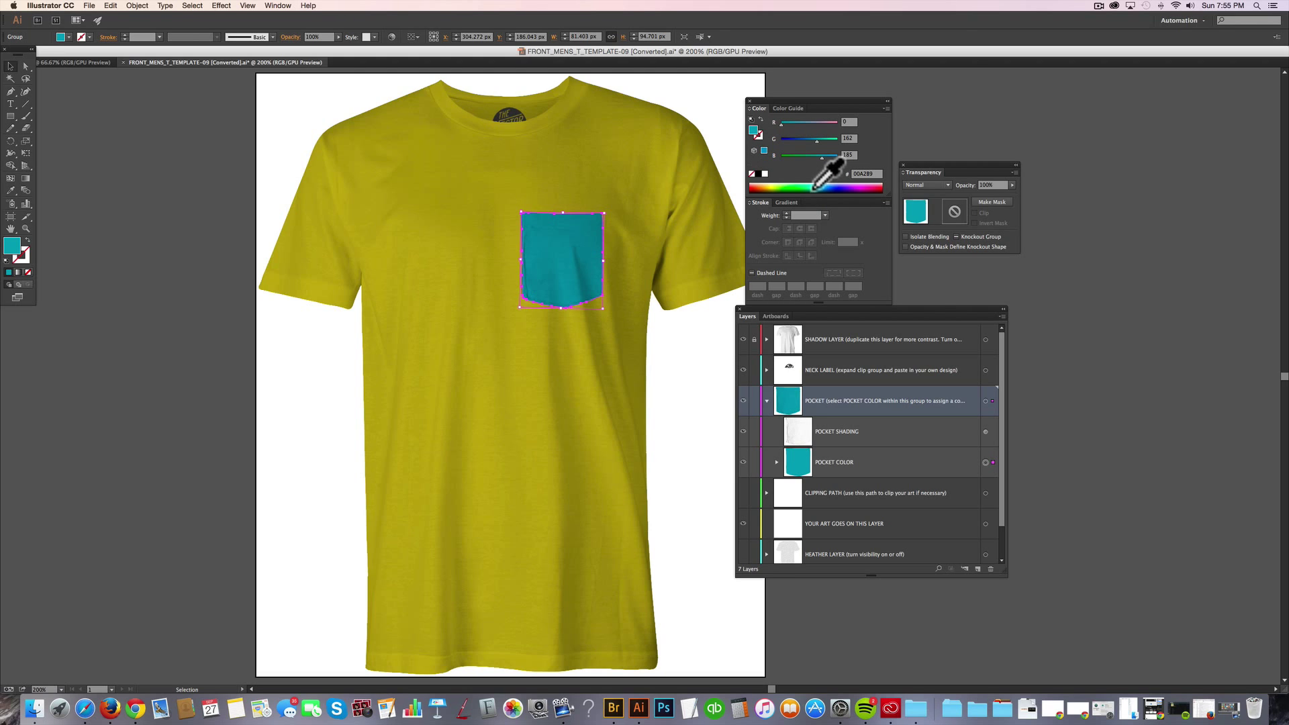
{"action": "left_click", "coordinate": [765, 399]}
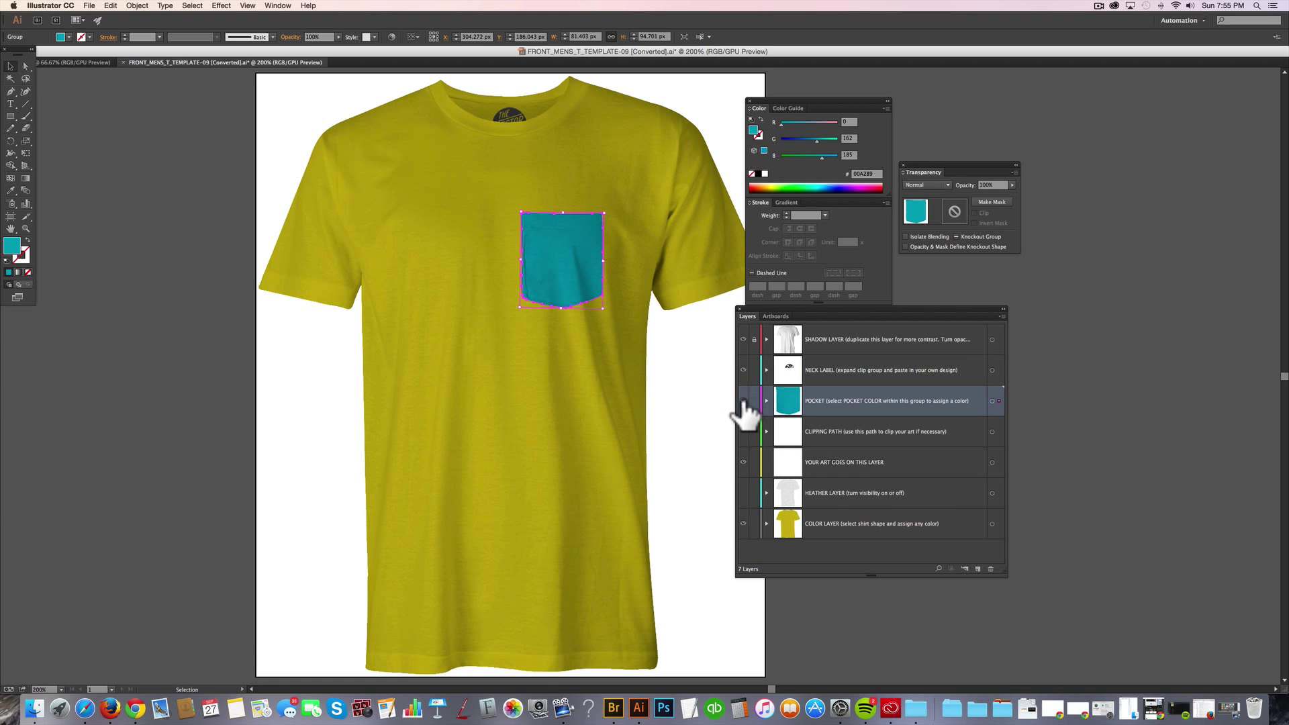
{"action": "left_click", "coordinate": [743, 401]}
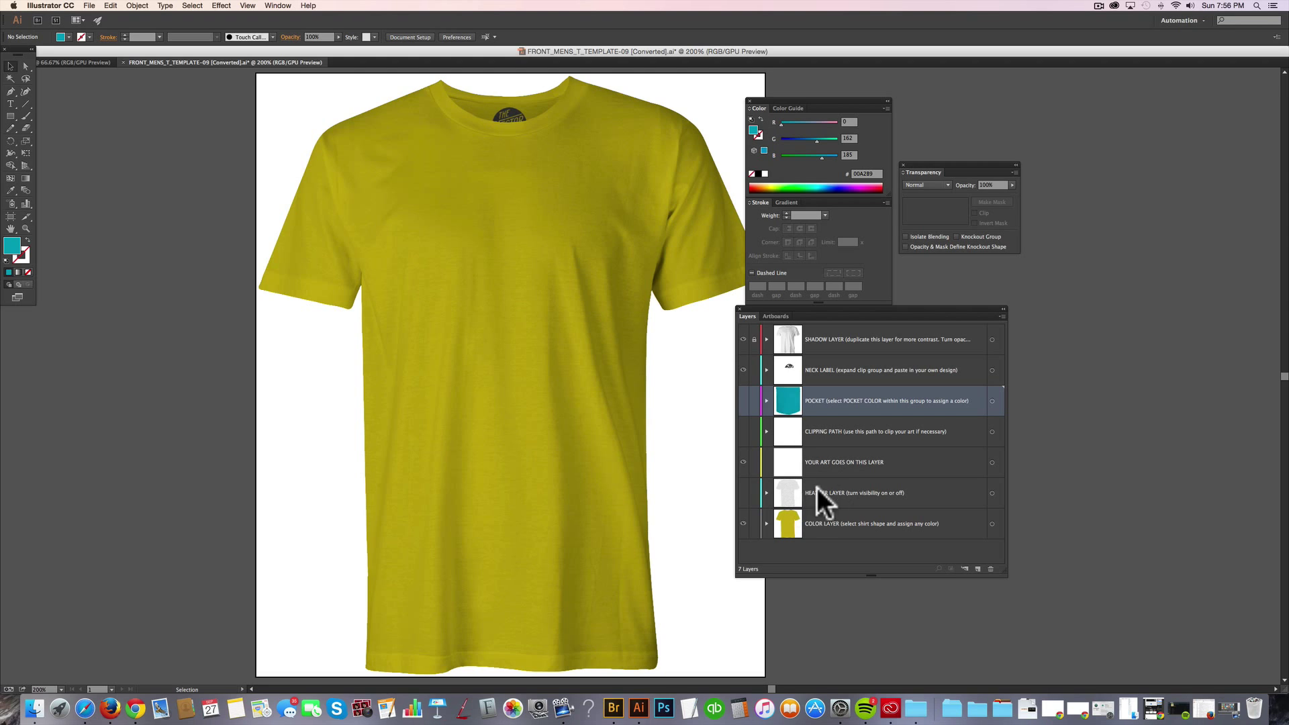
Show the heather texture, try 64% then 38% opacity, and hide it again
{"action": "left_click", "coordinate": [744, 493]}
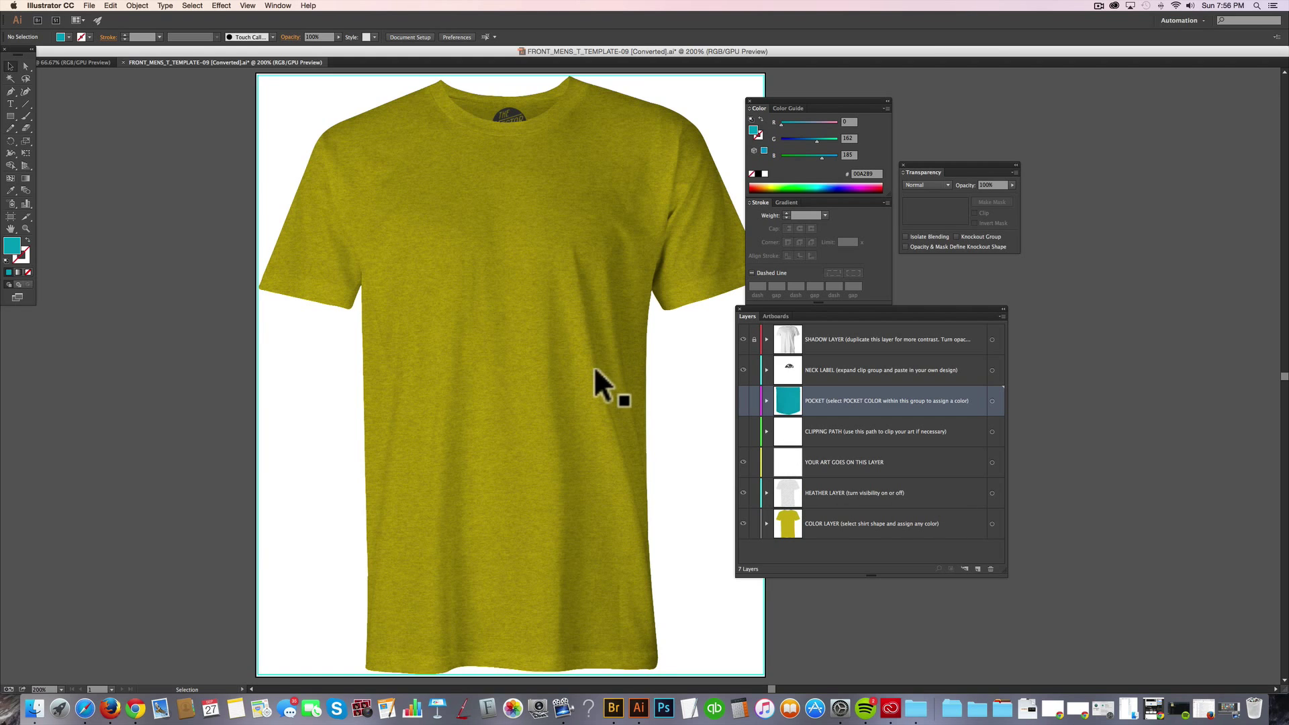
{"action": "left_click", "coordinate": [565, 412]}
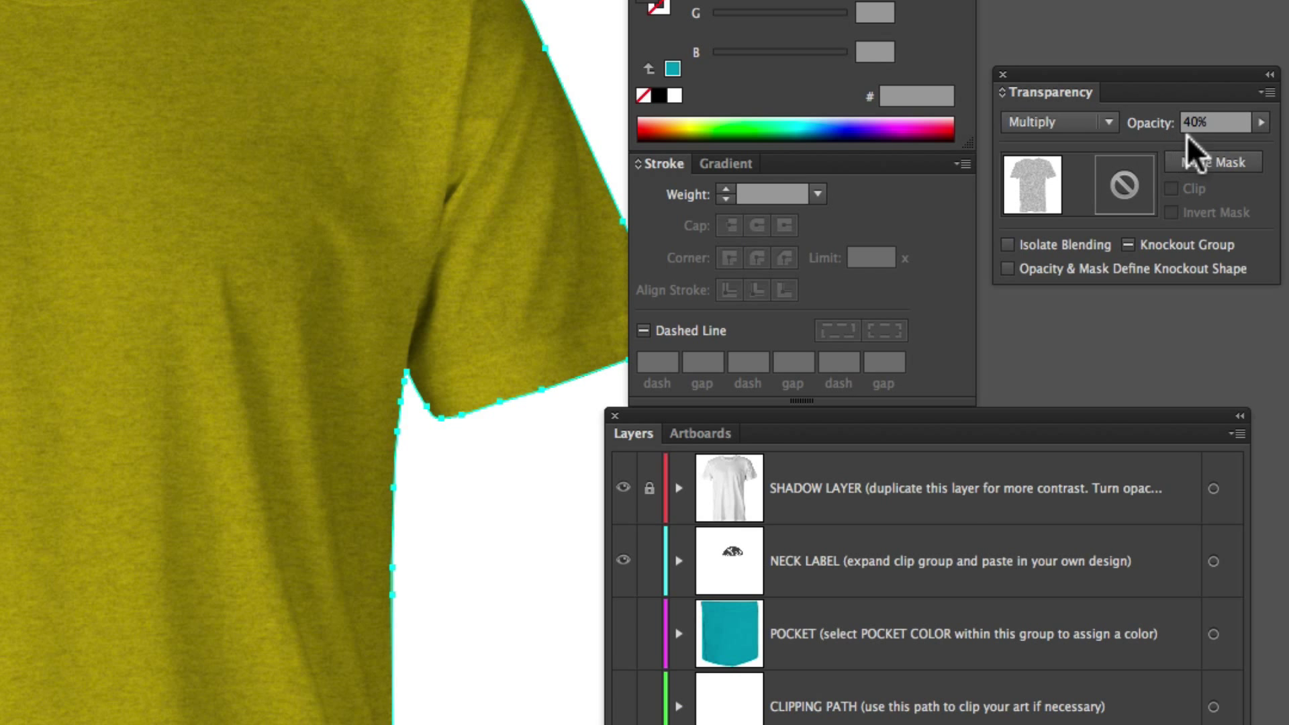
{"action": "left_click", "coordinate": [1262, 122]}
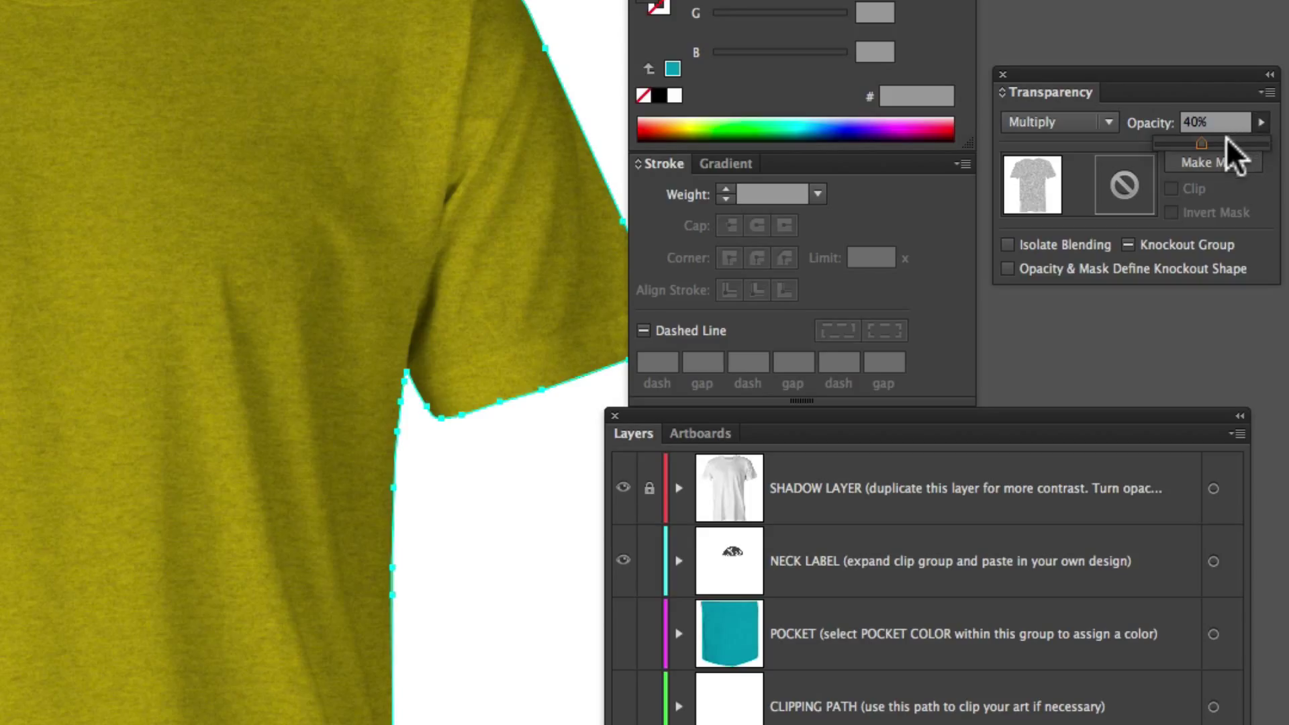
{"action": "left_click", "coordinate": [1225, 142]}
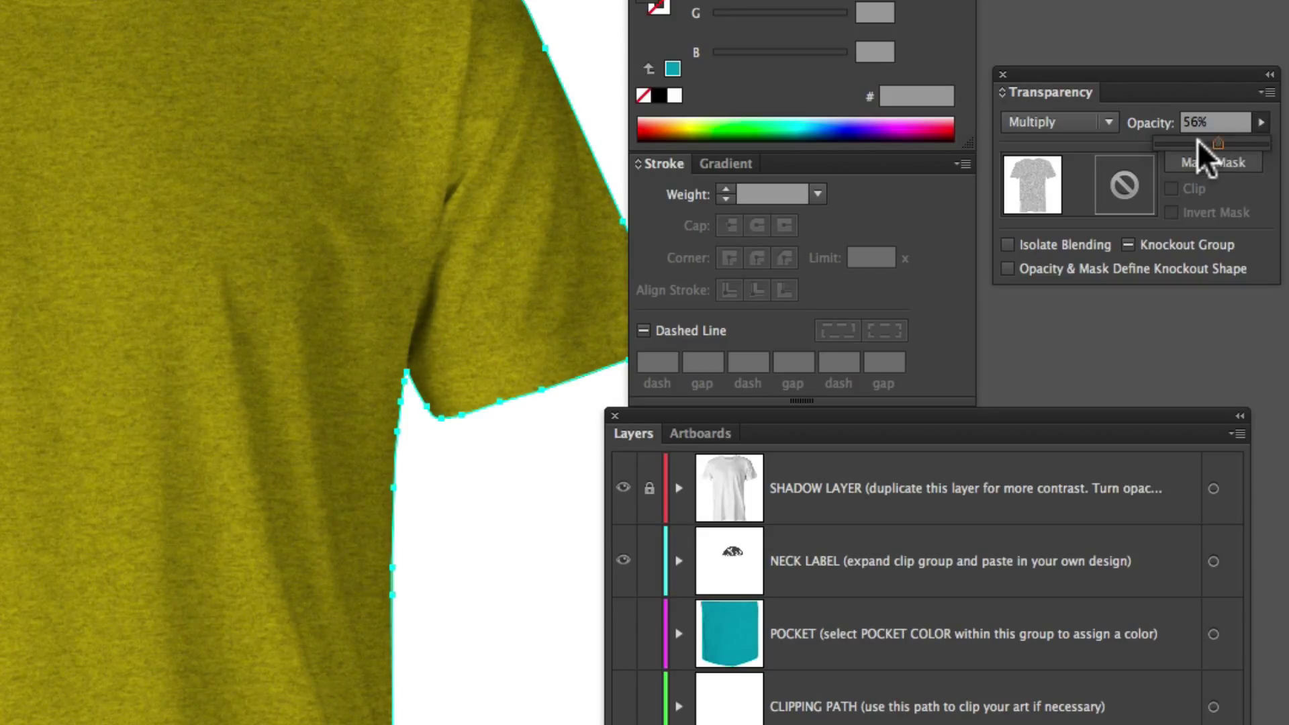
{"action": "left_click", "coordinate": [1198, 143]}
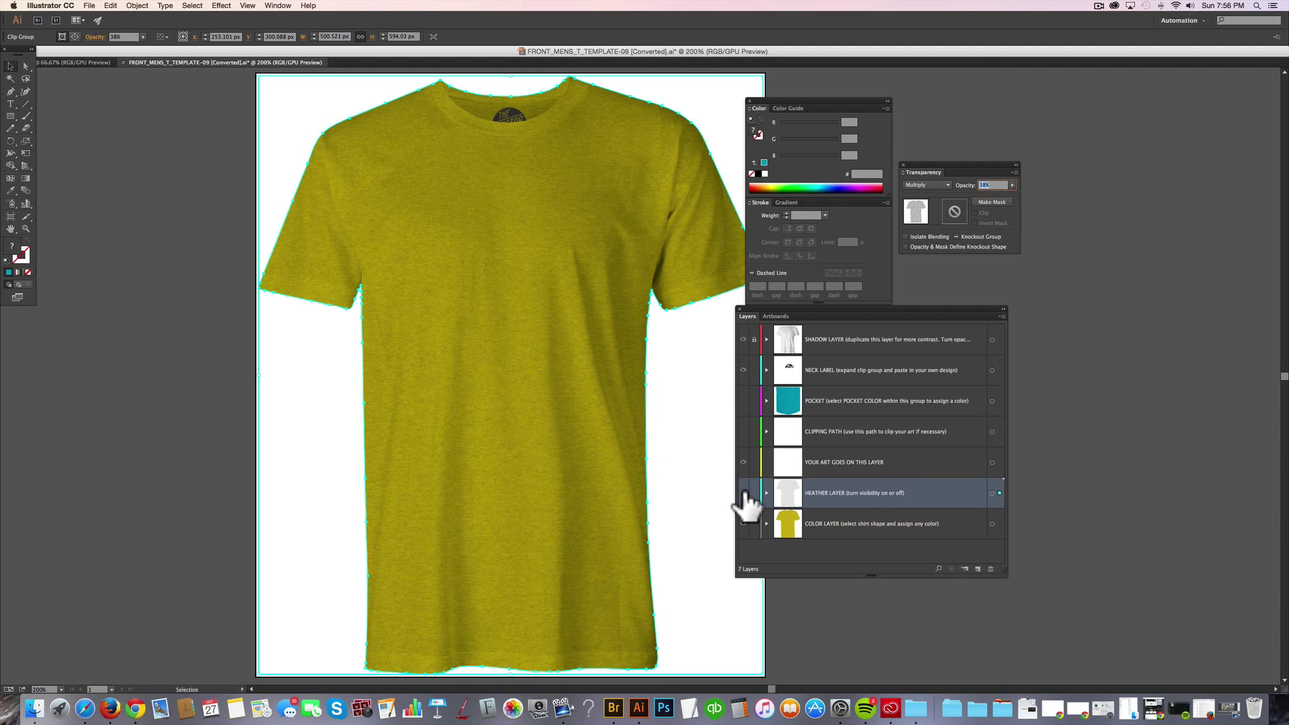
{"action": "left_click", "coordinate": [743, 493]}
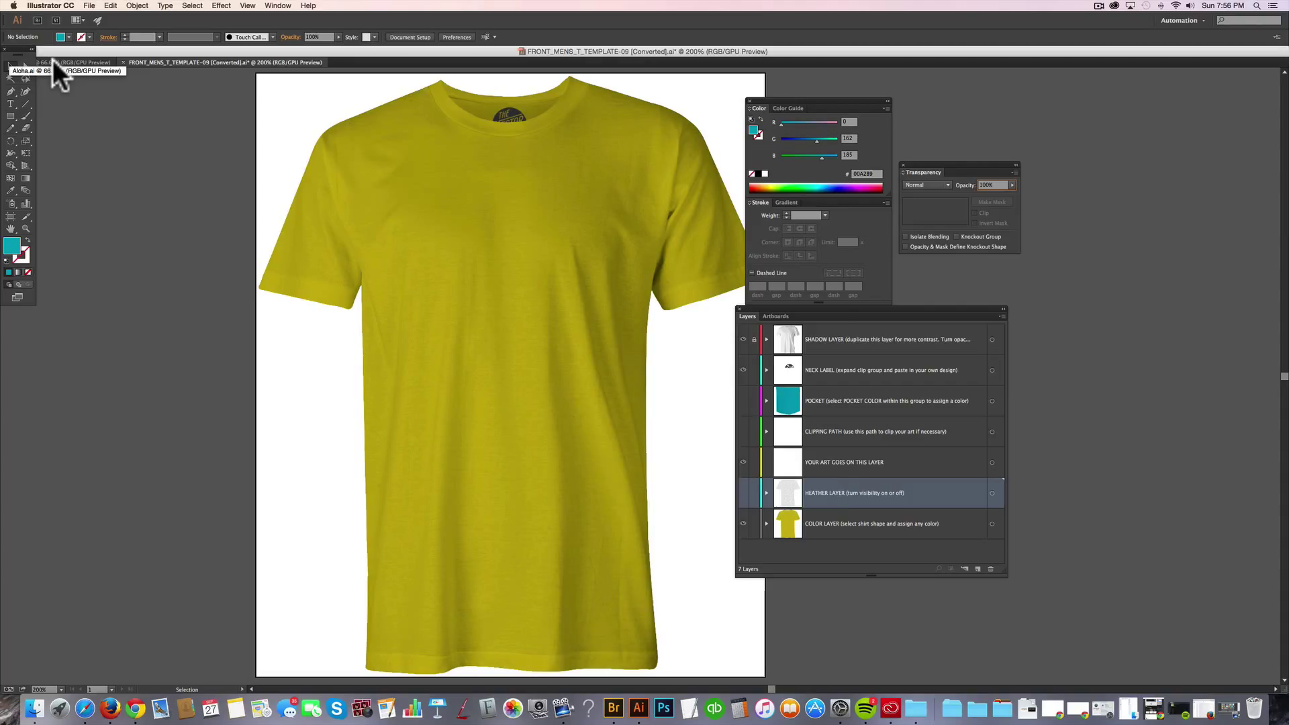
Copy the white ALOHA lettering and circle from Aloha.ai, then return to the T-shirt template
{"action": "left_click", "coordinate": [52, 61]}
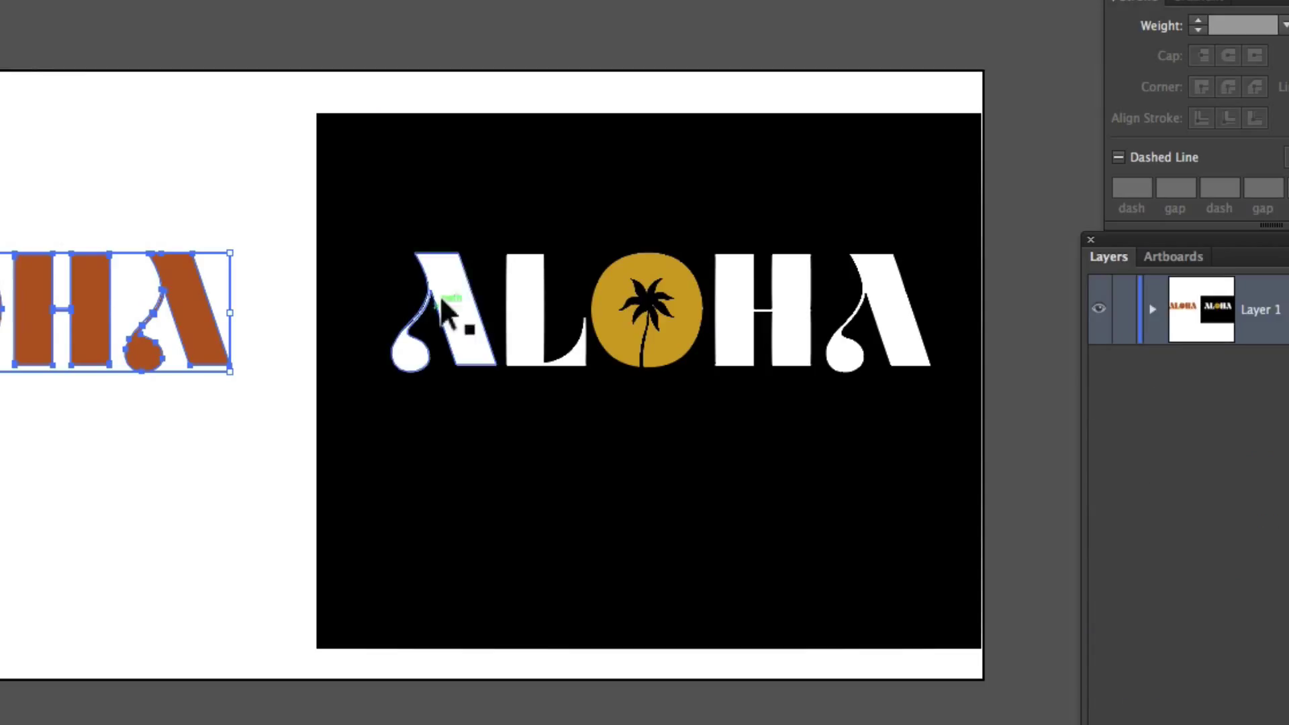
{"action": "left_click", "coordinate": [567, 101]}
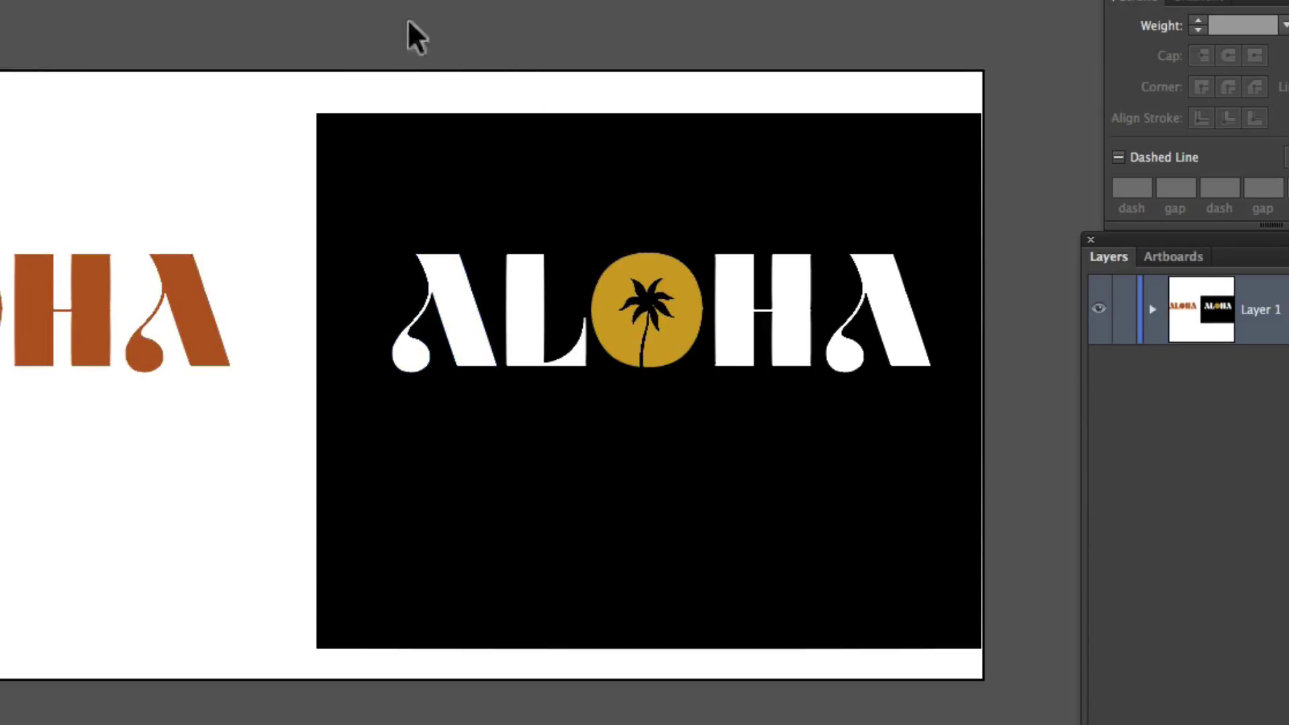
{"action": "left_click_drag", "start_coordinate": [345, 78], "coordinate": [966, 479]}
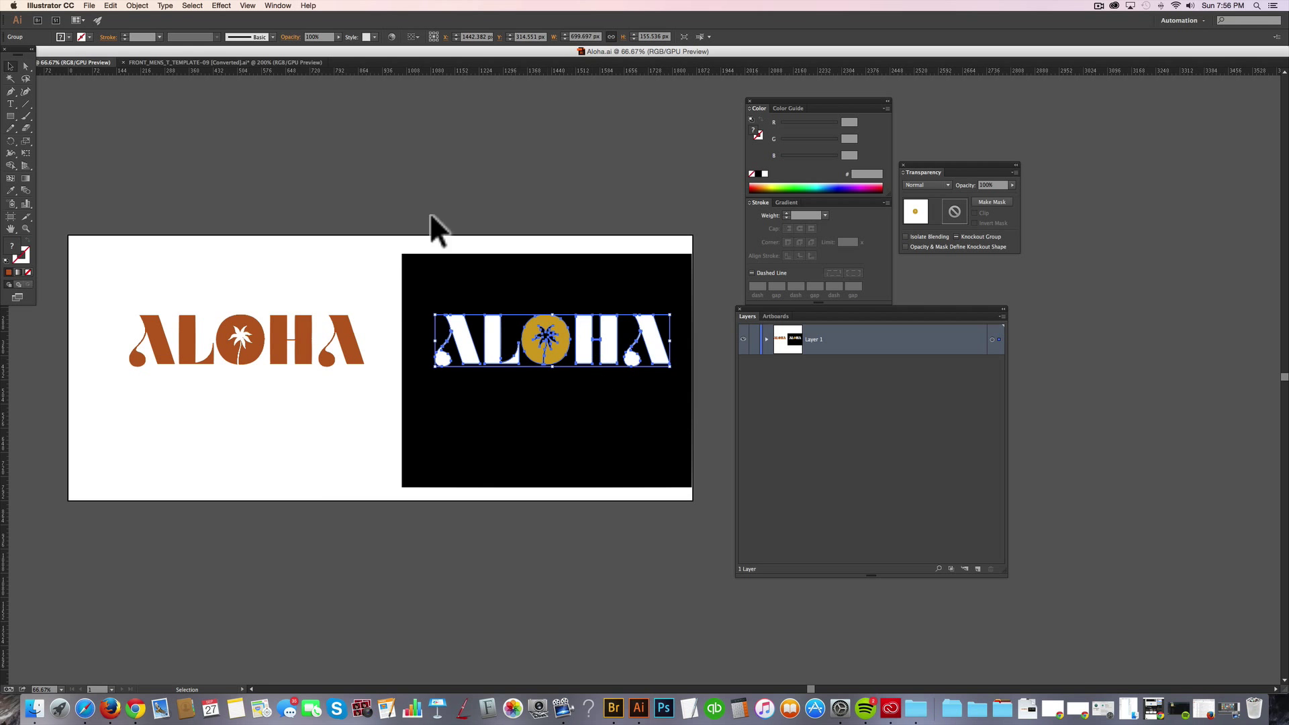
{"action": "key", "text": "a"}
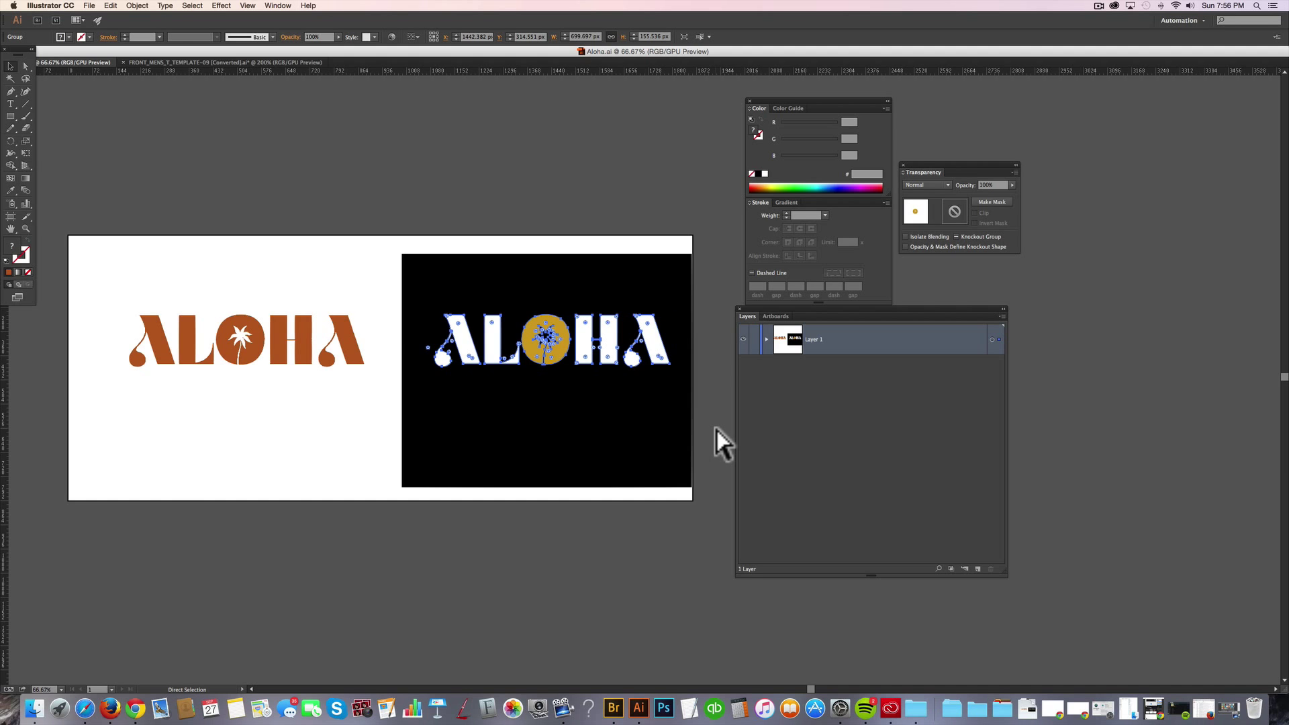
{"action": "left_click", "coordinate": [205, 60]}
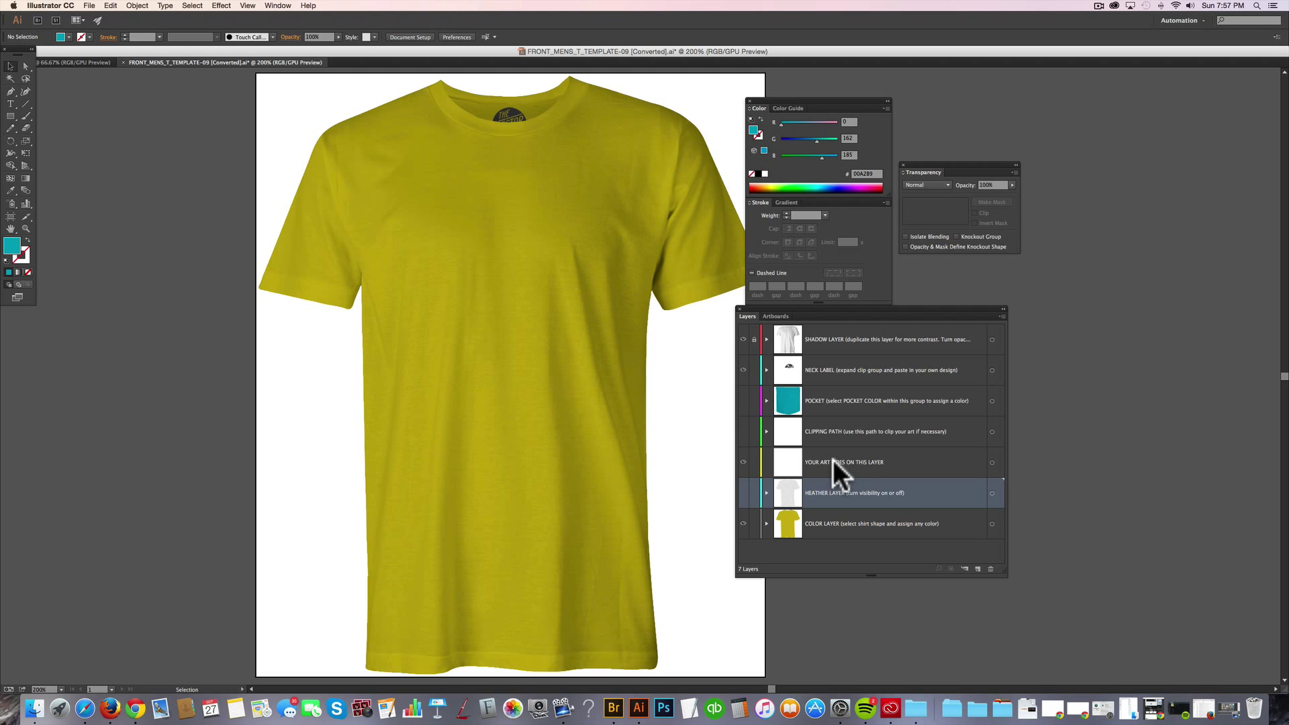
Paste the ALOHA artwork onto YOUR ART GOES ON THIS LAYER and shrink it across the chest
{"action": "left_click", "coordinate": [833, 461]}
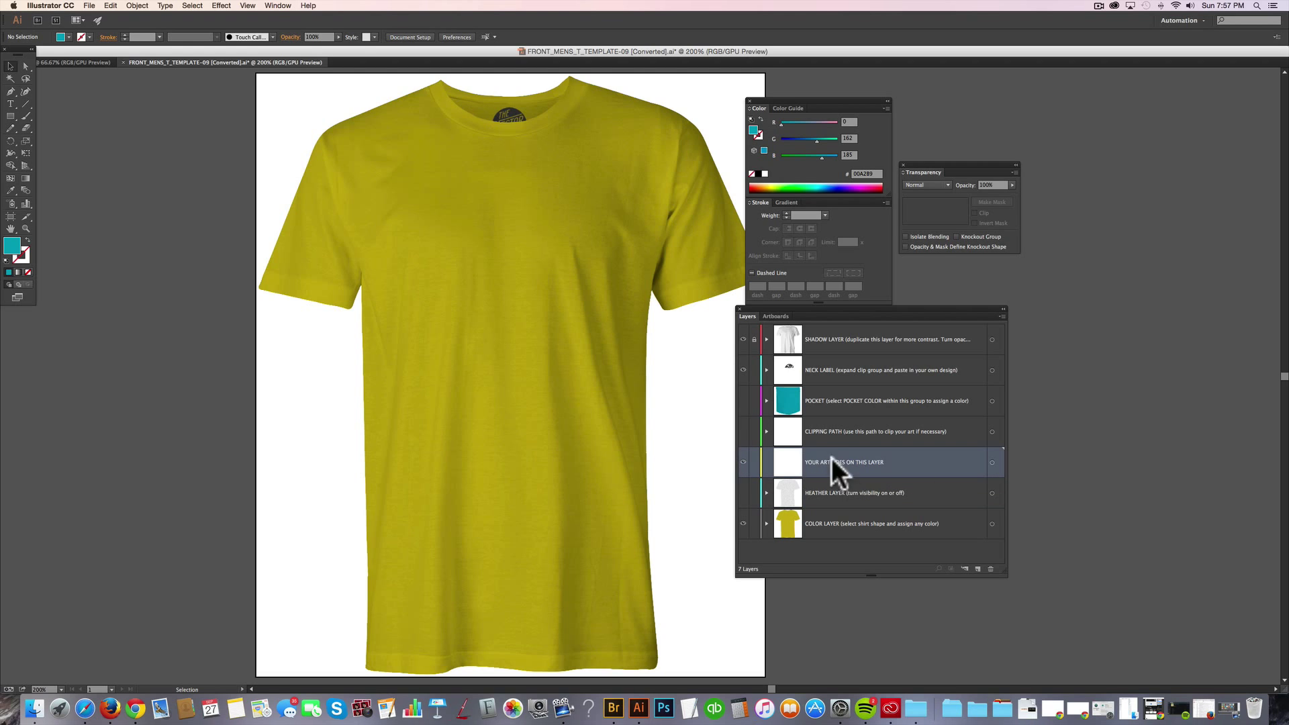
{"action": "key", "text": "a"}
{"action": "key", "text": "ctrl+v"}
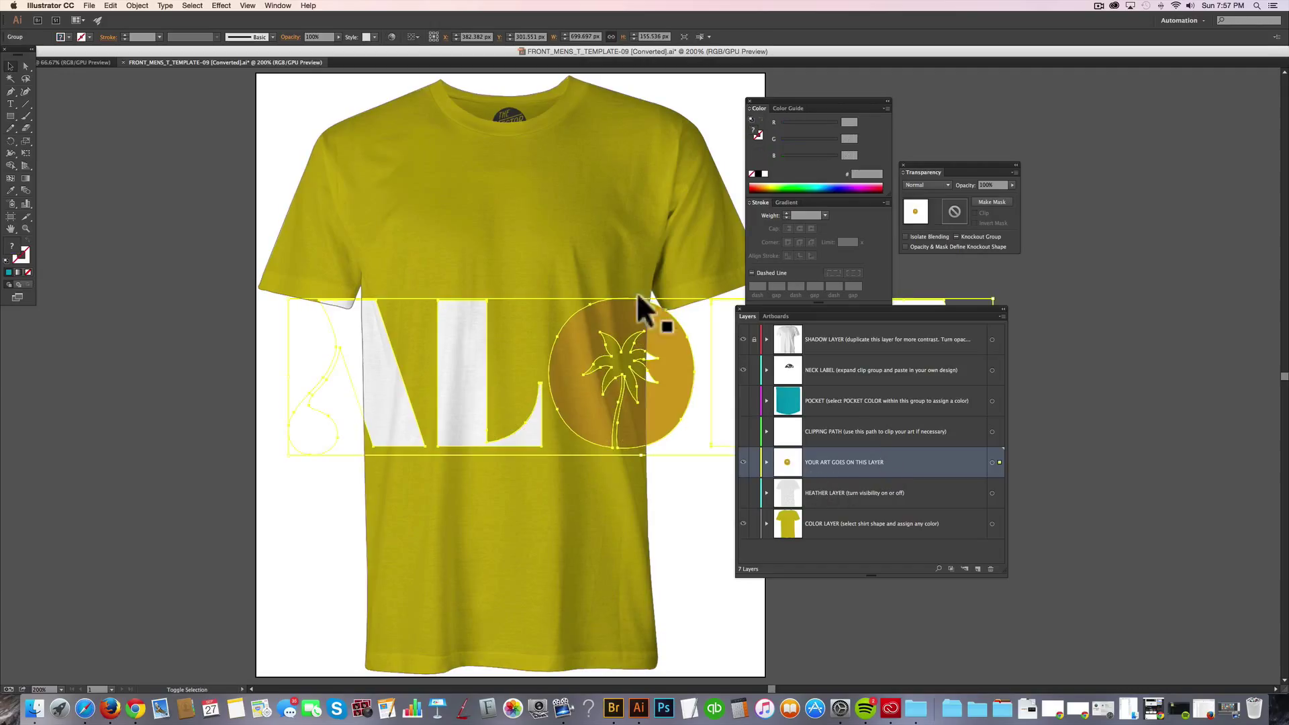
{"action": "left_click_drag", "start_coordinate": [647, 289], "coordinate": [611, 264]}
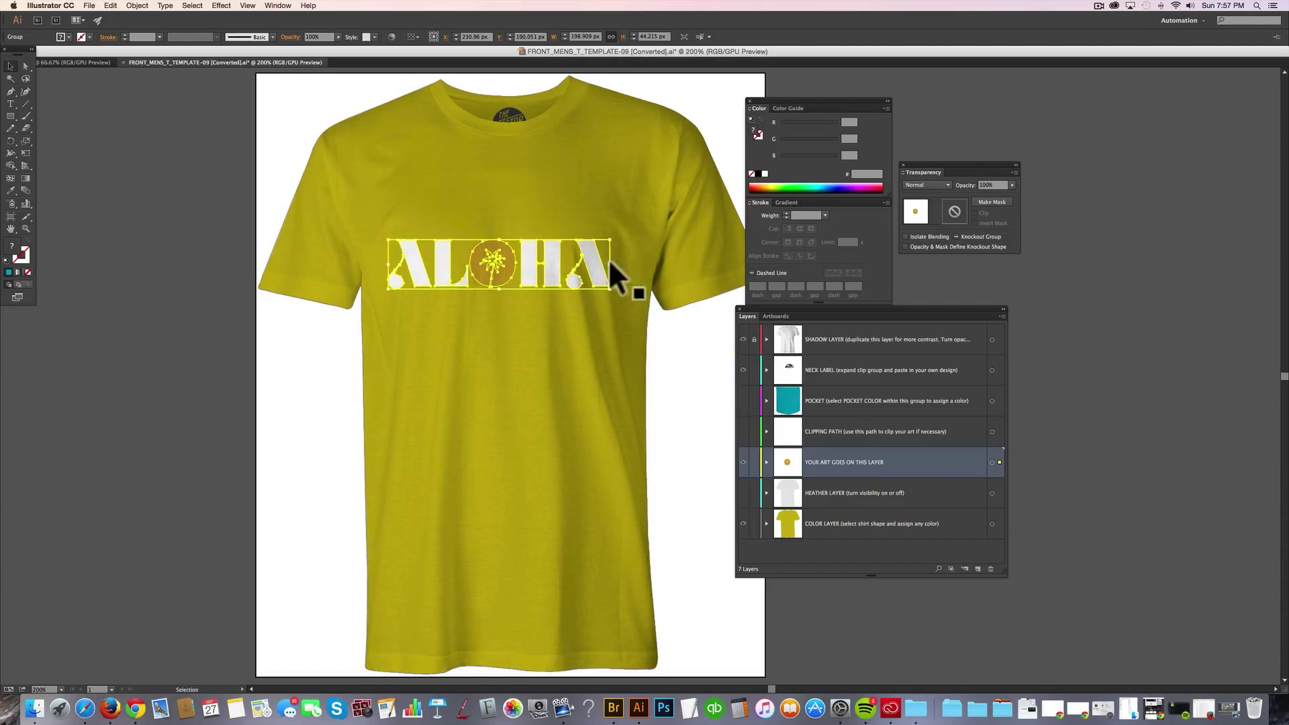
{"action": "left_click", "coordinate": [715, 372]}
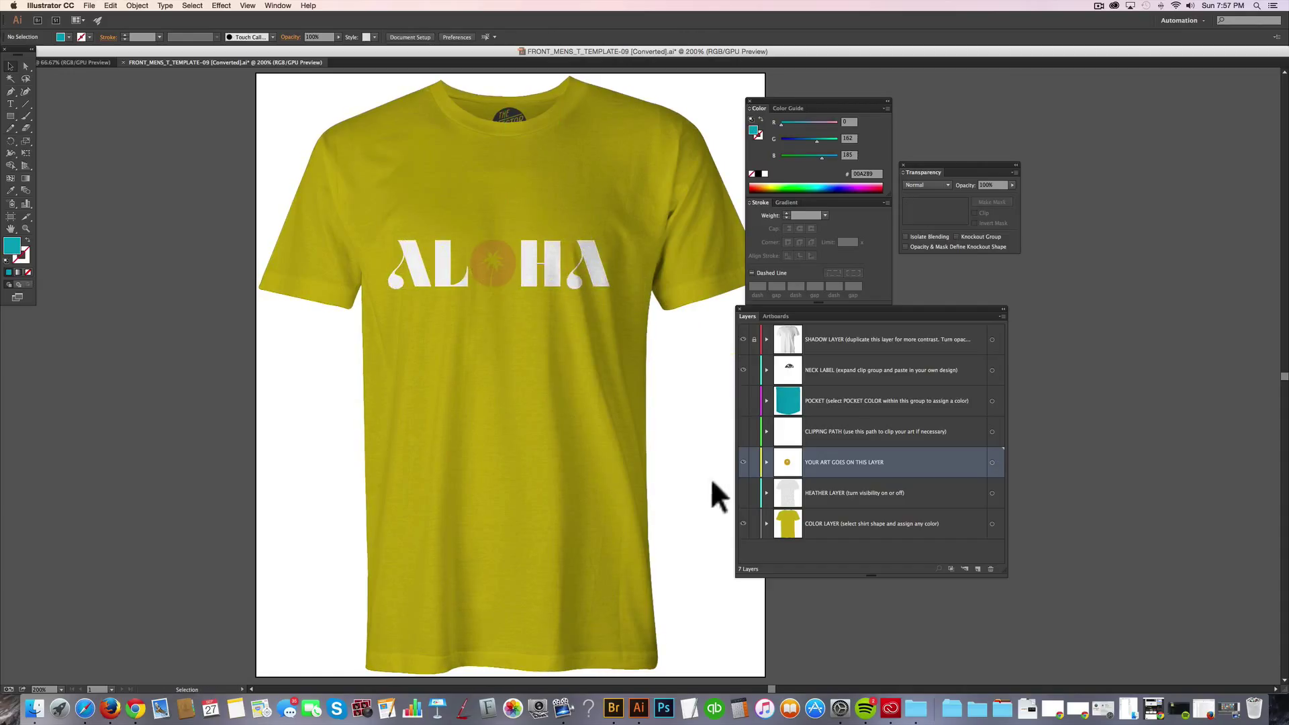
{"action": "left_click", "coordinate": [595, 265]}
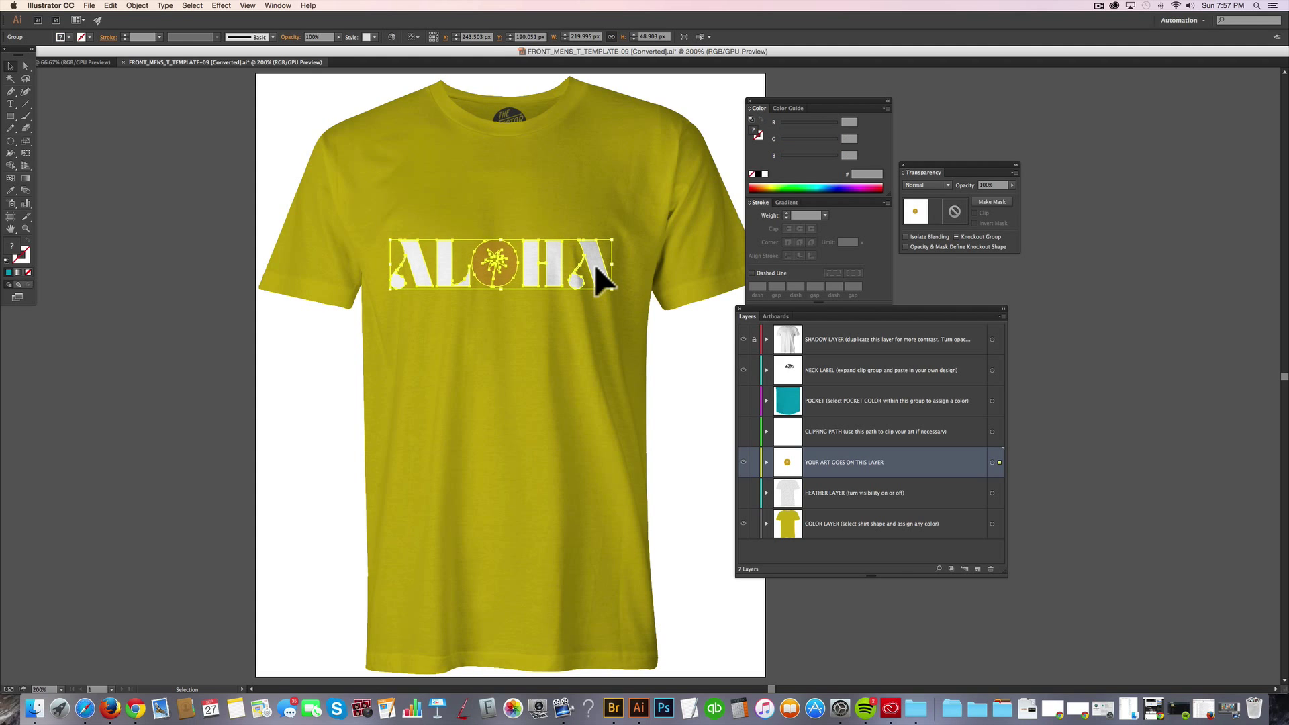
{"action": "left_click", "coordinate": [705, 396]}
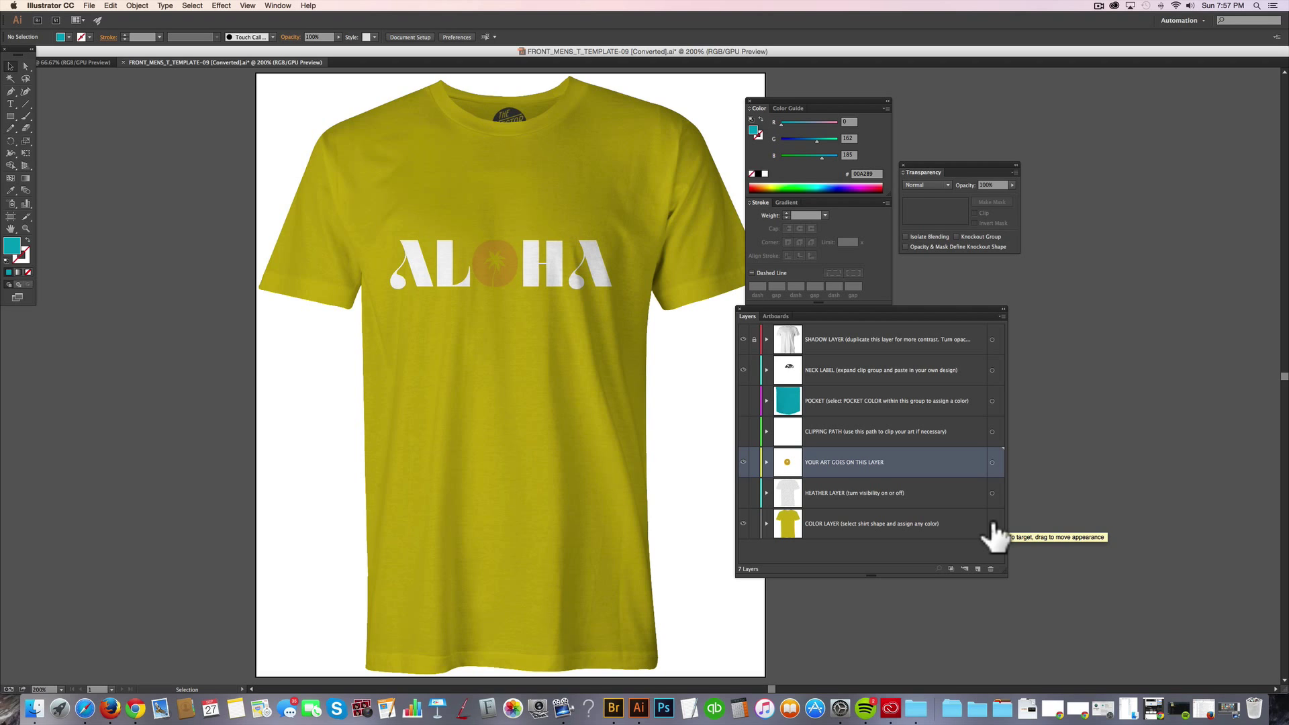
{"action": "left_click", "coordinate": [992, 525]}
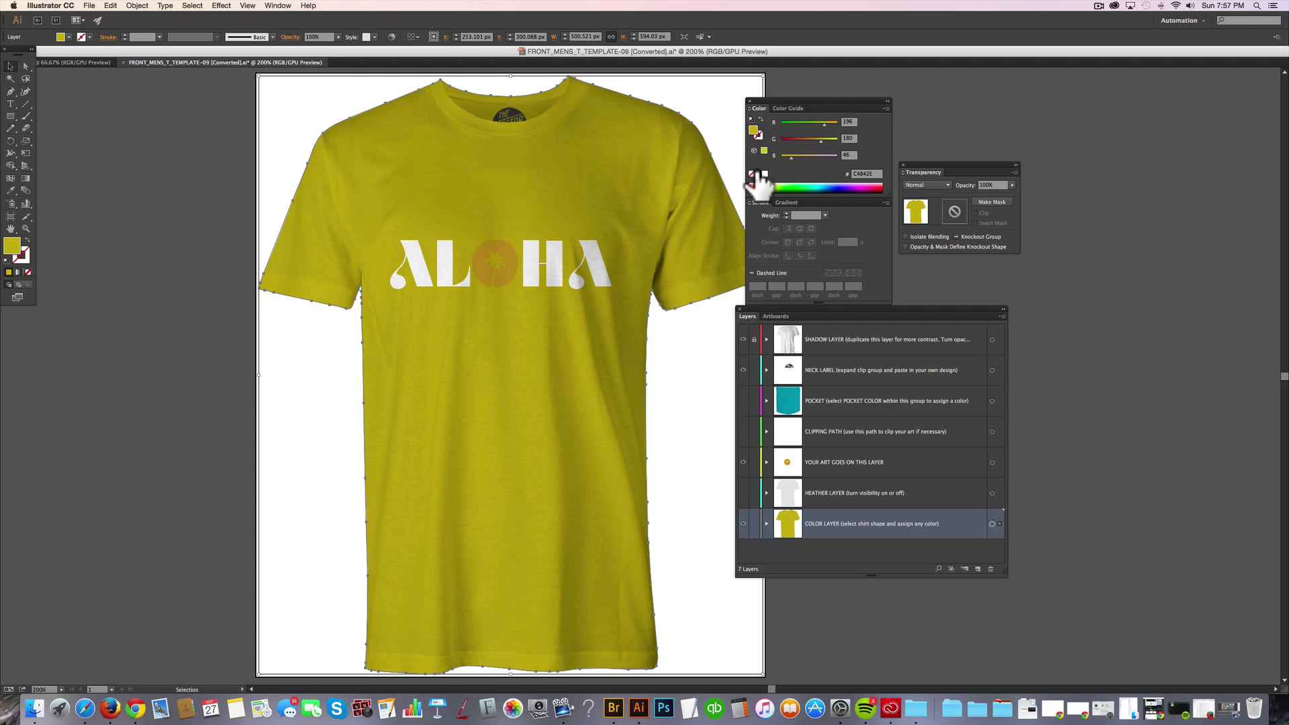
Fill the shirt black, then switch the Color panel to Grayscale and set K to 84%
{"action": "left_click", "coordinate": [759, 174]}
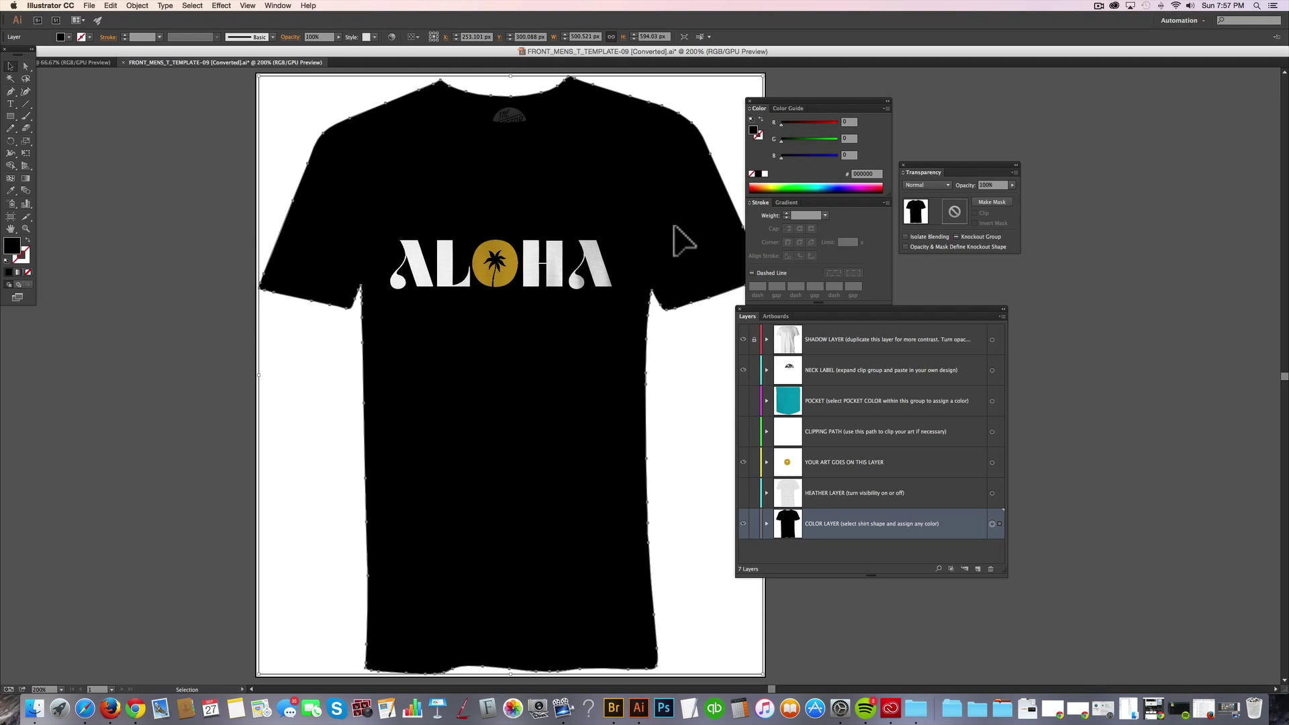
{"action": "left_click", "coordinate": [887, 108]}
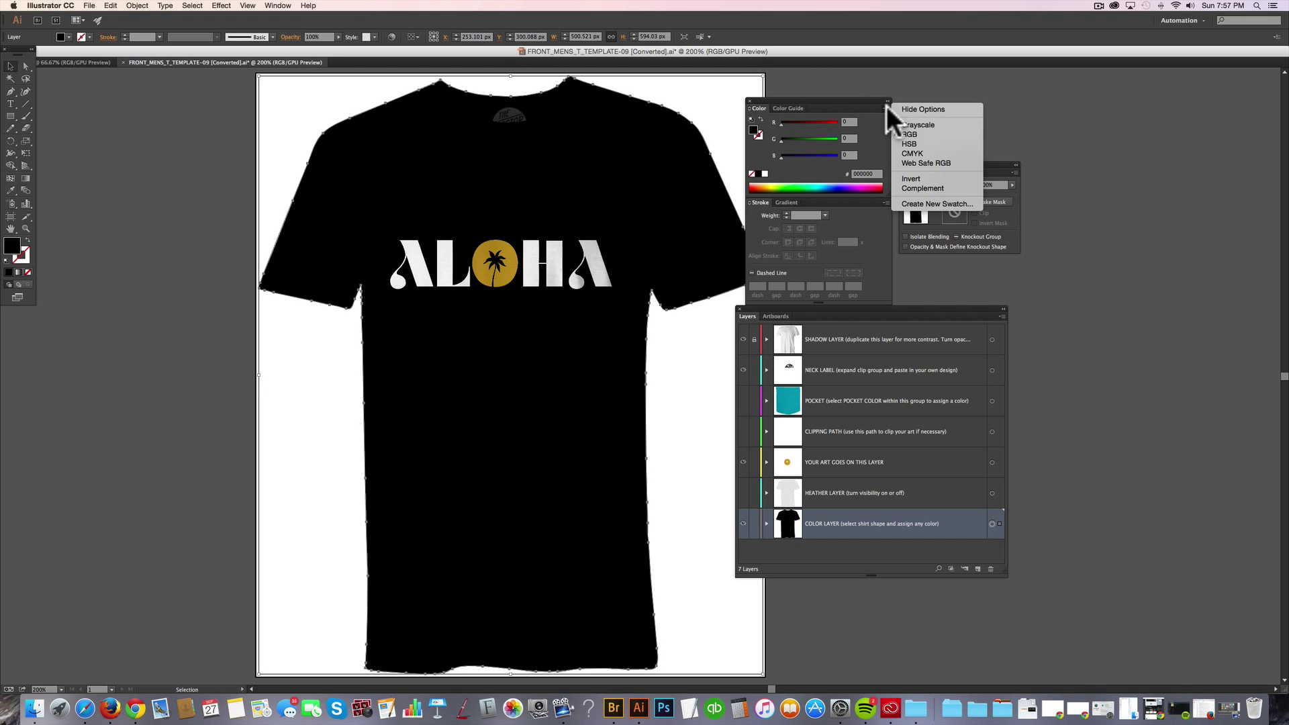
{"action": "left_click", "coordinate": [918, 124]}
{"action": "left_click_drag", "start_coordinate": [837, 123], "coordinate": [827, 123]}
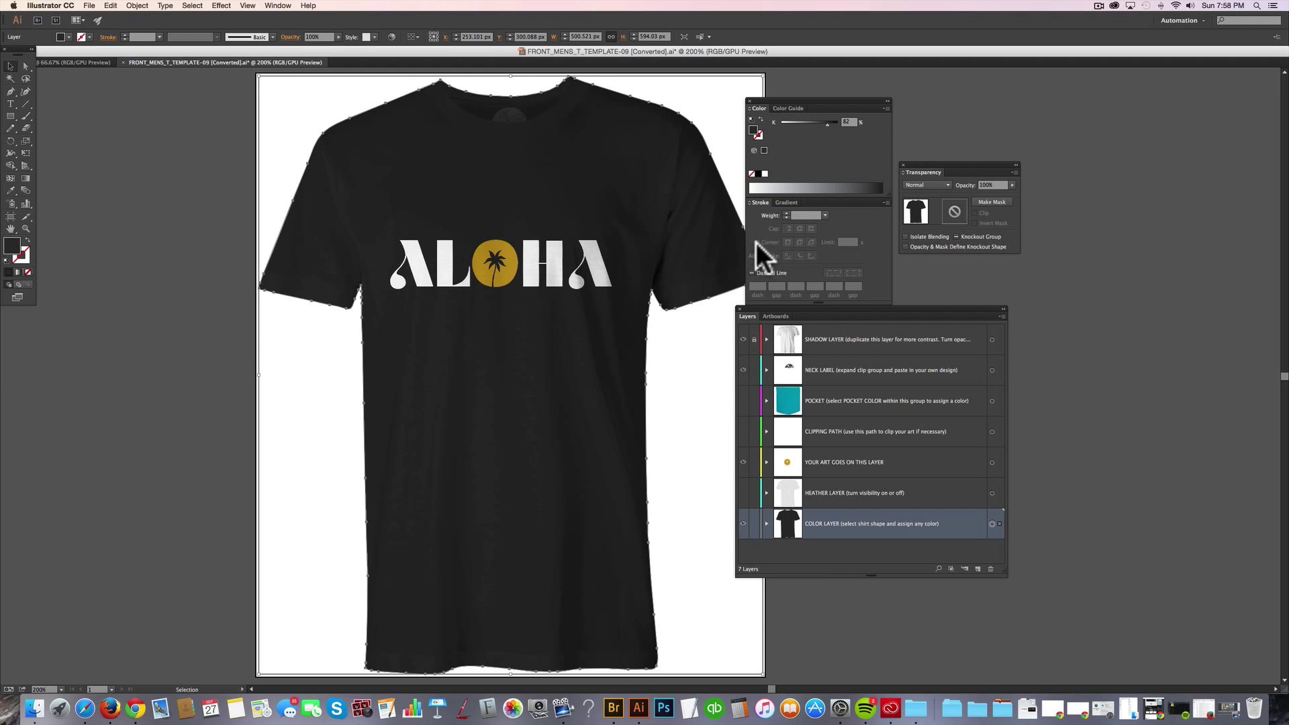
{"action": "left_click", "coordinate": [150, 264]}
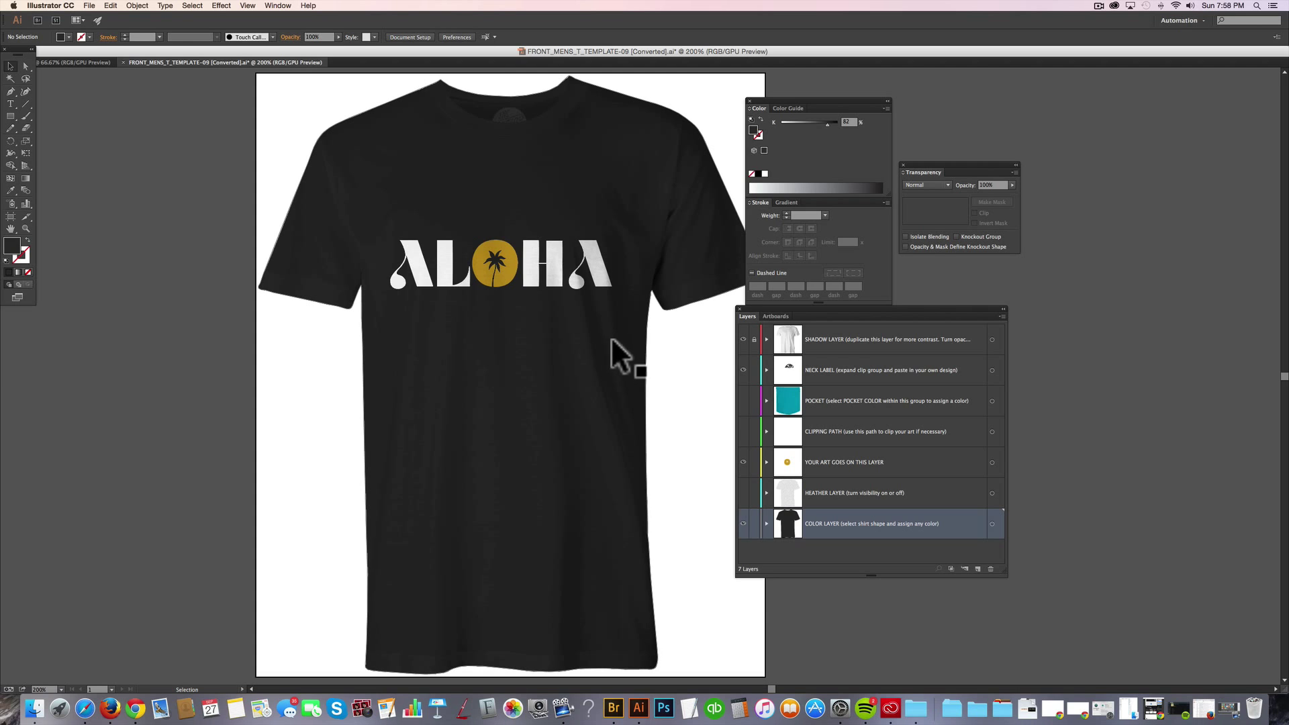
{"action": "left_click", "coordinate": [843, 340]}
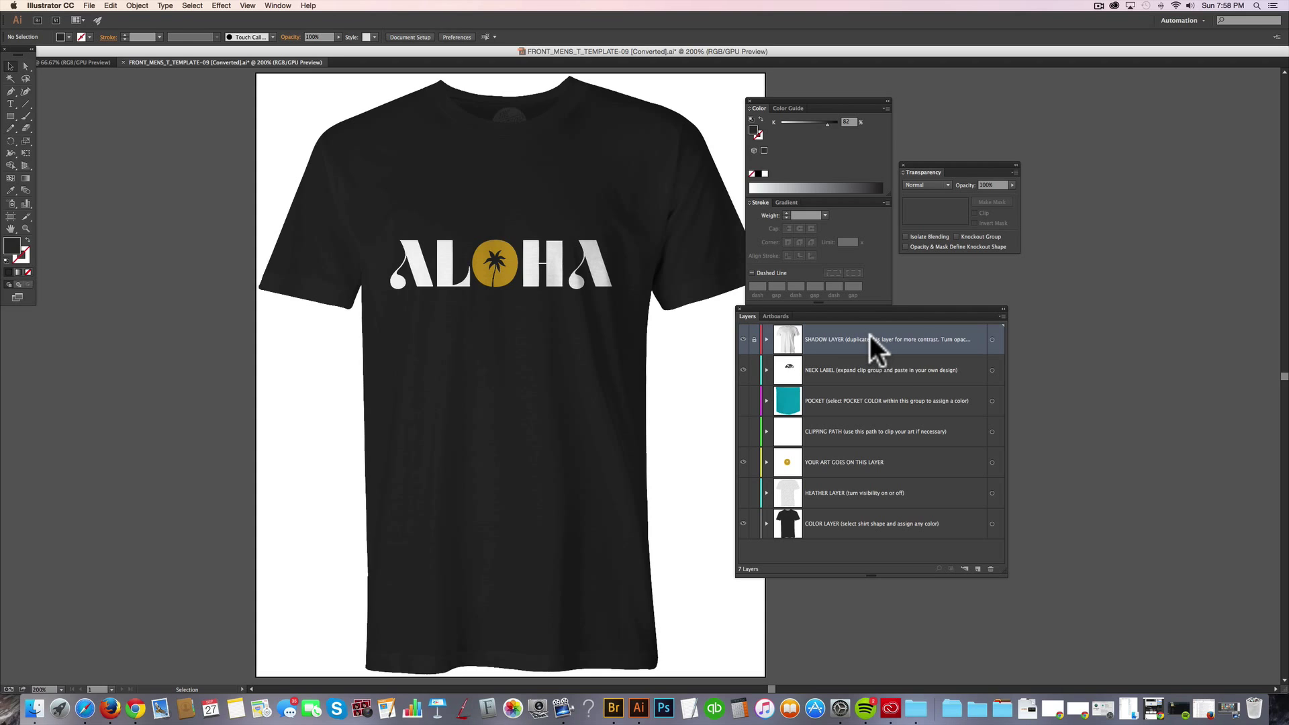
{"action": "left_click_drag", "start_coordinate": [872, 345], "coordinate": [978, 574]}
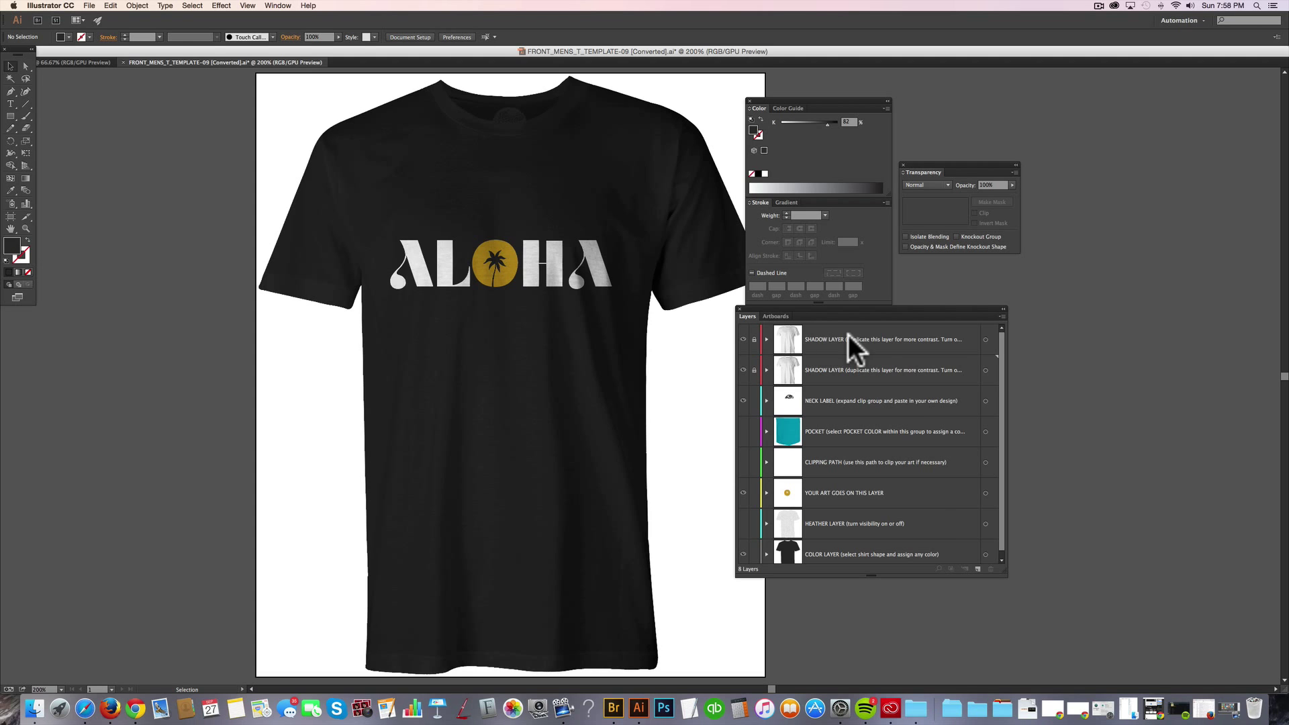
{"action": "left_click_drag", "start_coordinate": [854, 349], "coordinate": [990, 569]}
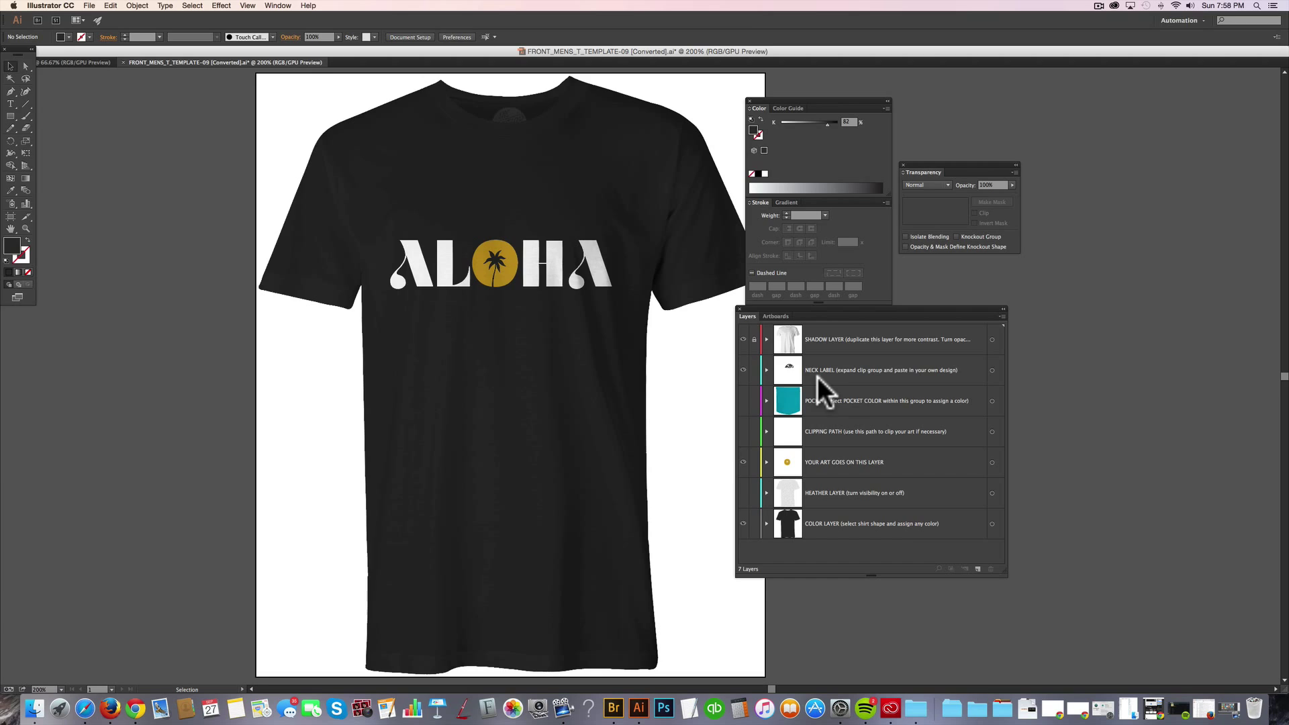
Close the Bronco image window in Preview and return to the Illustrator mockup
{"action": "key", "text": "super+Tab"}
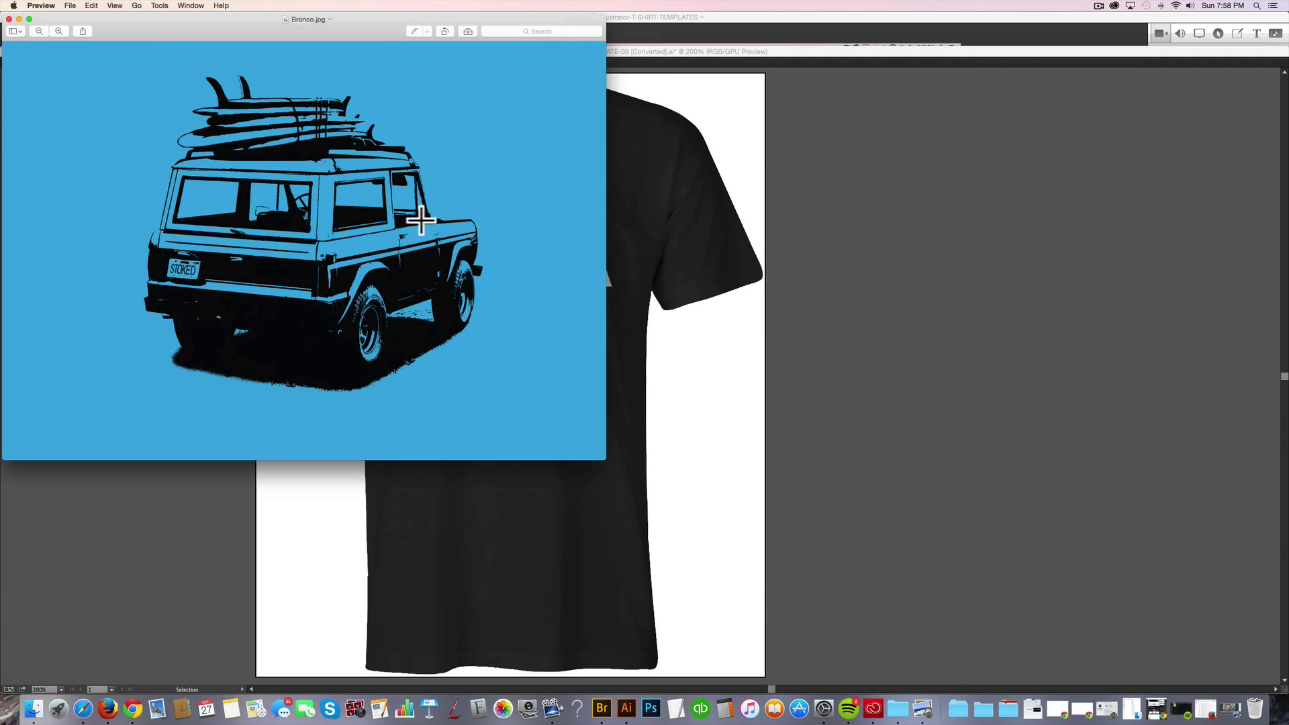
{"action": "left_click", "coordinate": [9, 18]}
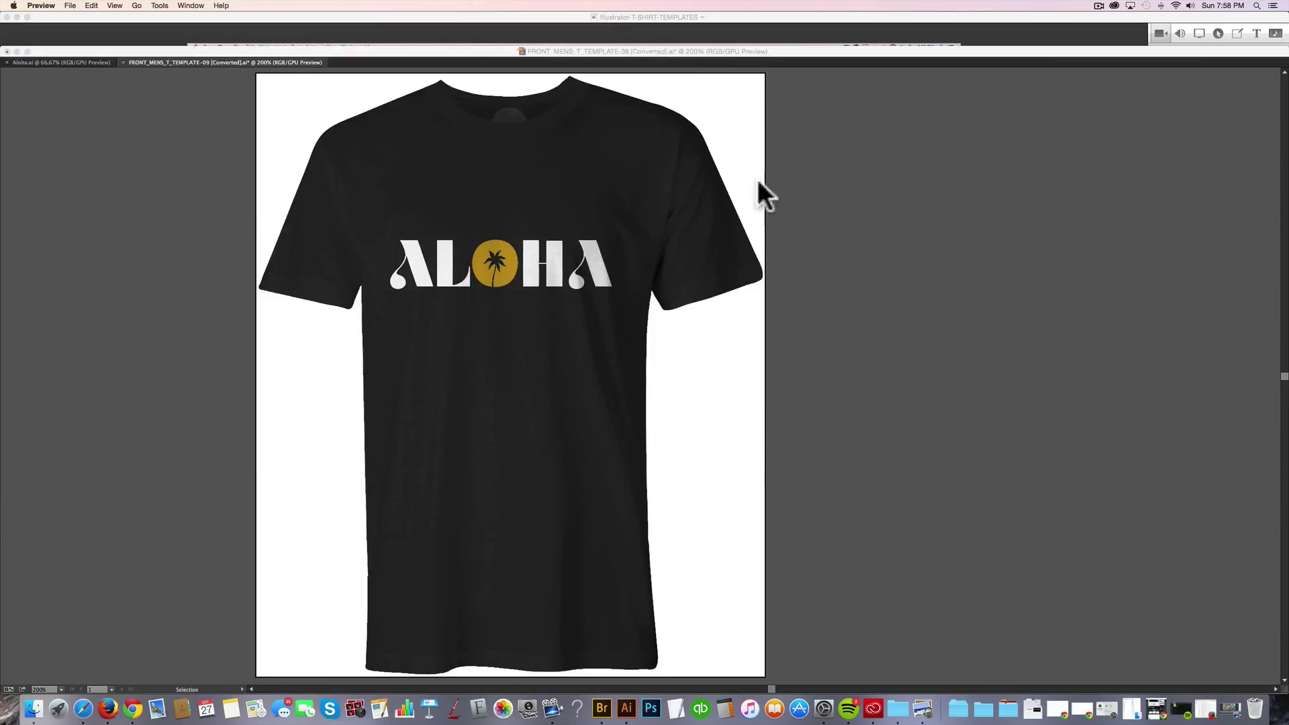
{"action": "left_click", "coordinate": [860, 191]}
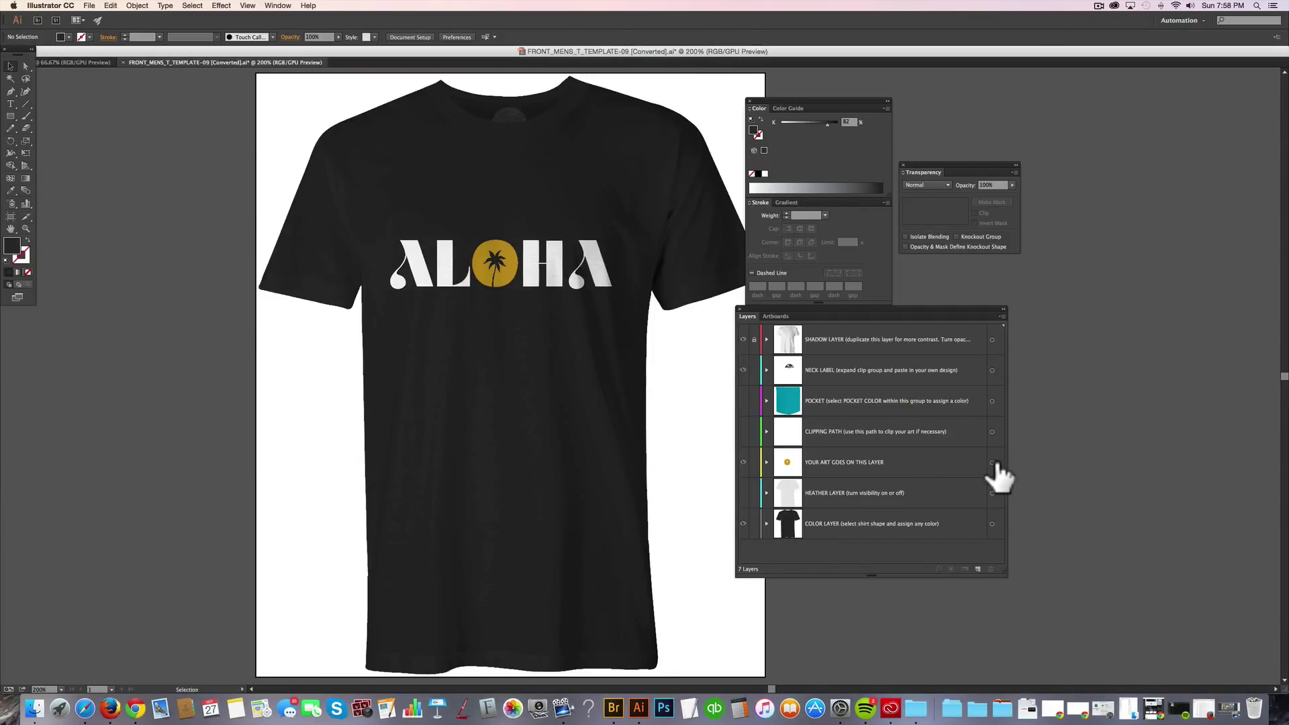
Delete the ALOHA artwork and choose Bronco.jpg in File > Place
{"action": "left_click", "coordinate": [993, 463]}
{"action": "key", "text": "Delete"}
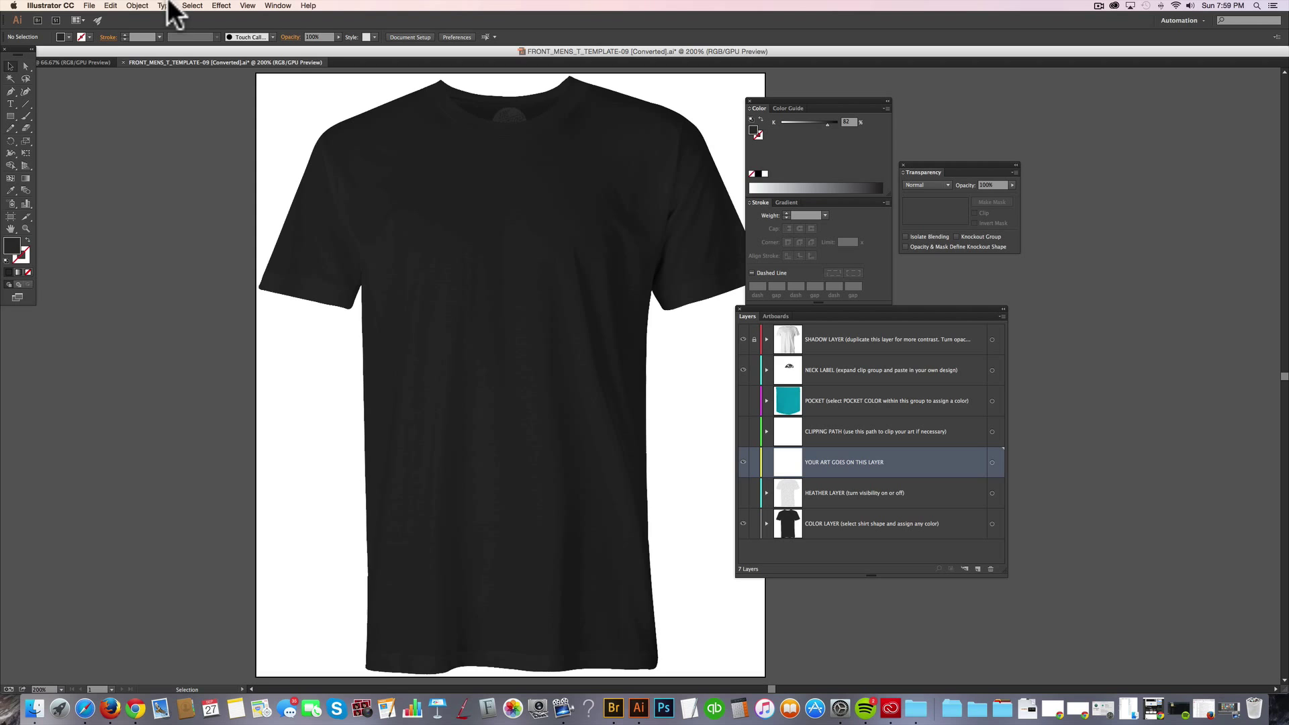
{"action": "left_click", "coordinate": [89, 7]}
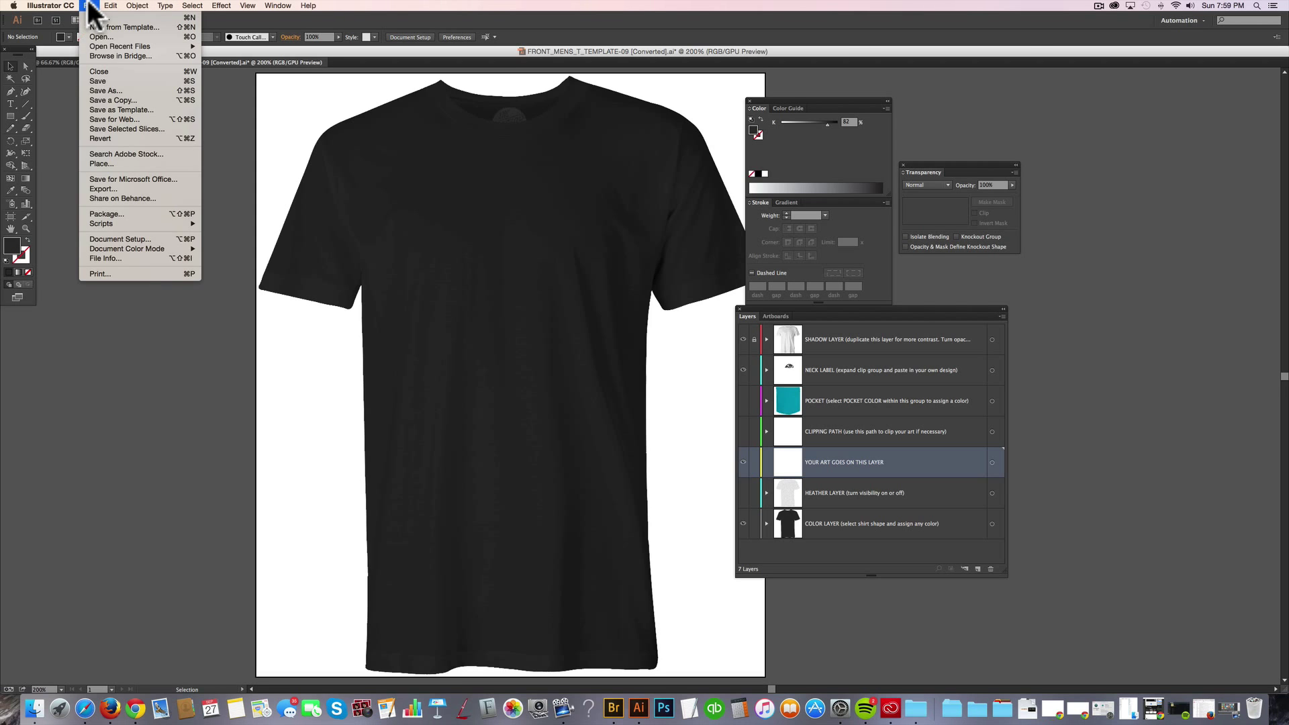
{"action": "left_click", "coordinate": [116, 163]}
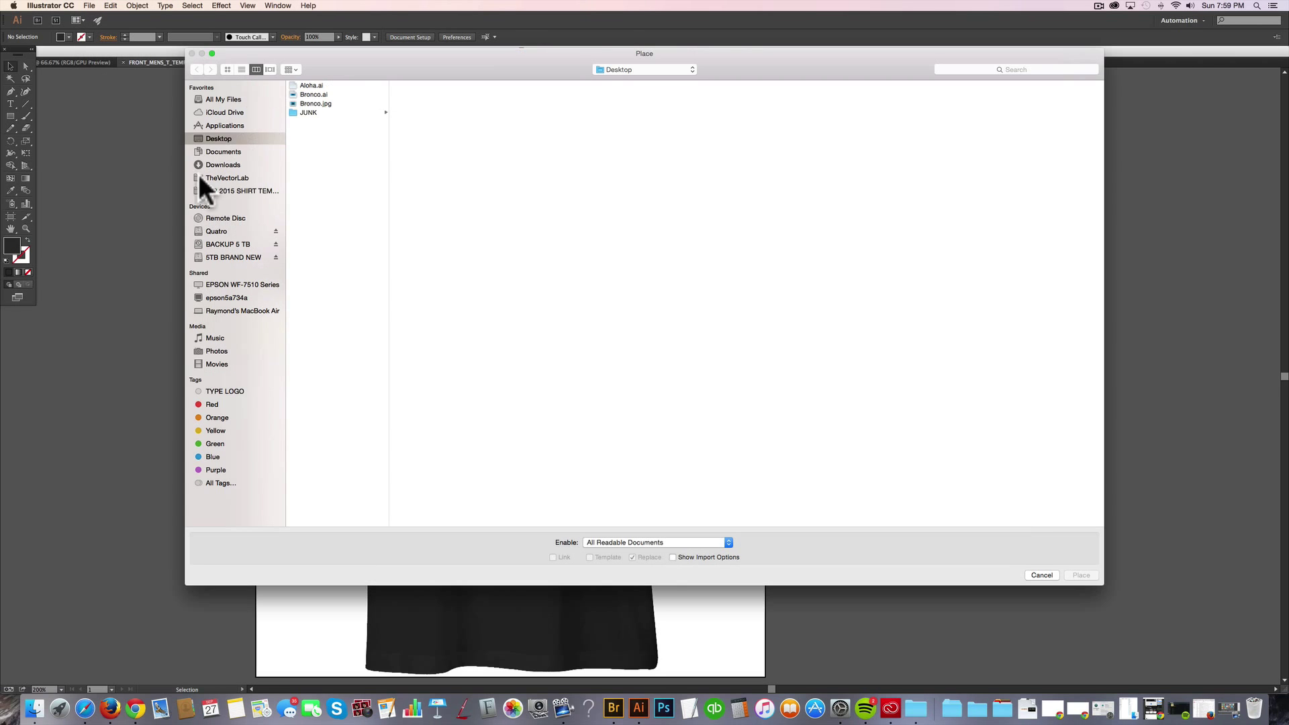
{"action": "left_click", "coordinate": [326, 103]}
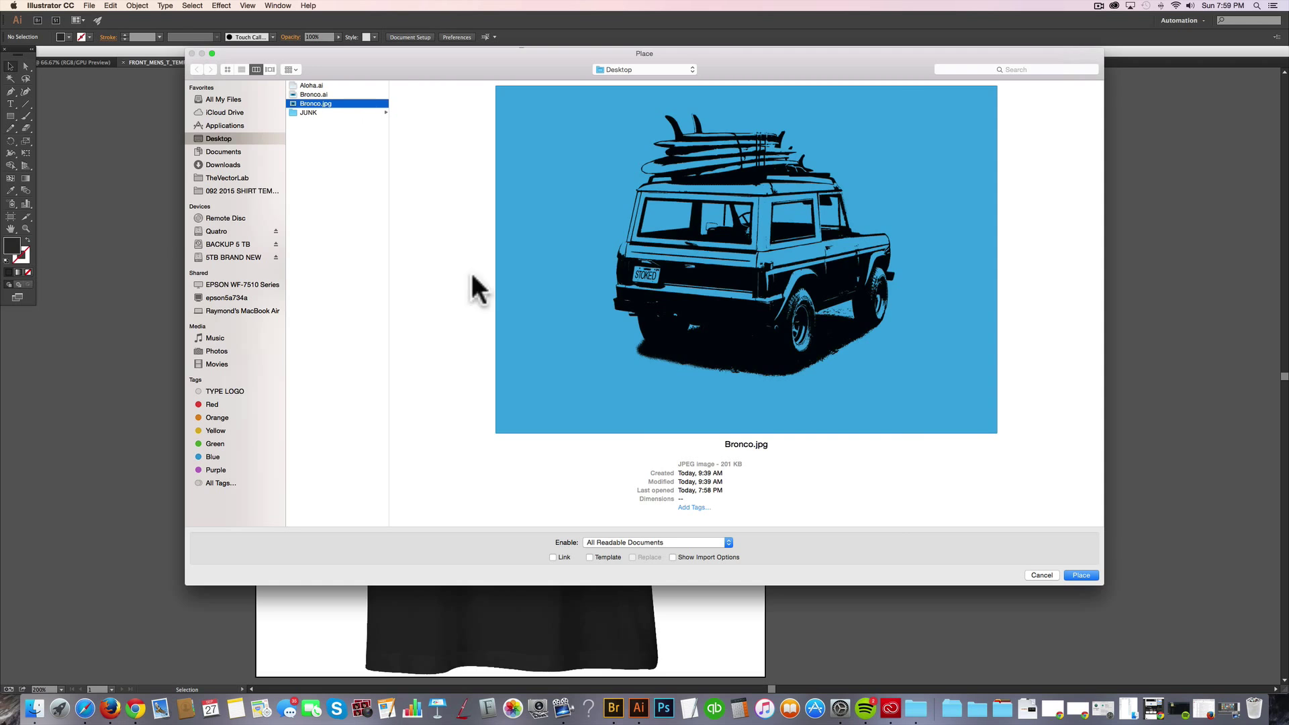
{"action": "left_click", "coordinate": [1093, 571]}
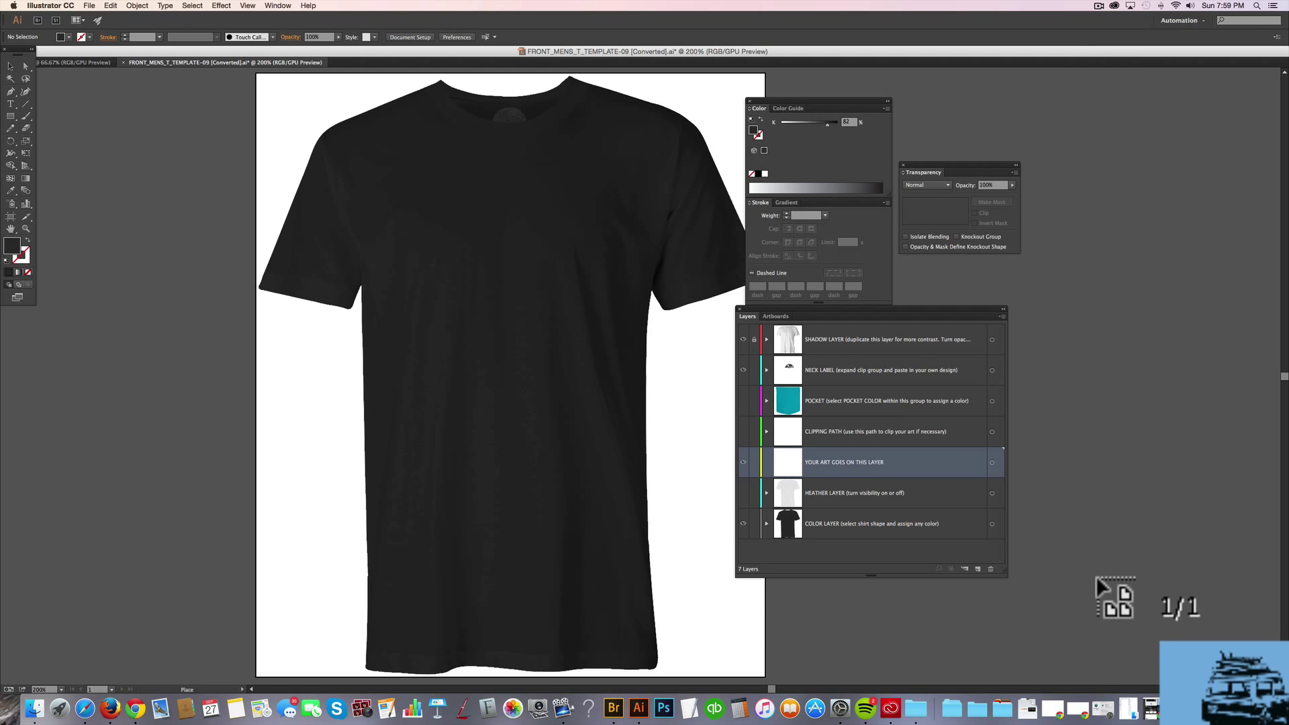
Drop the Bronco image on the artboard, shrink it and position it across the shirt's chest
{"action": "left_click", "coordinate": [374, 212]}
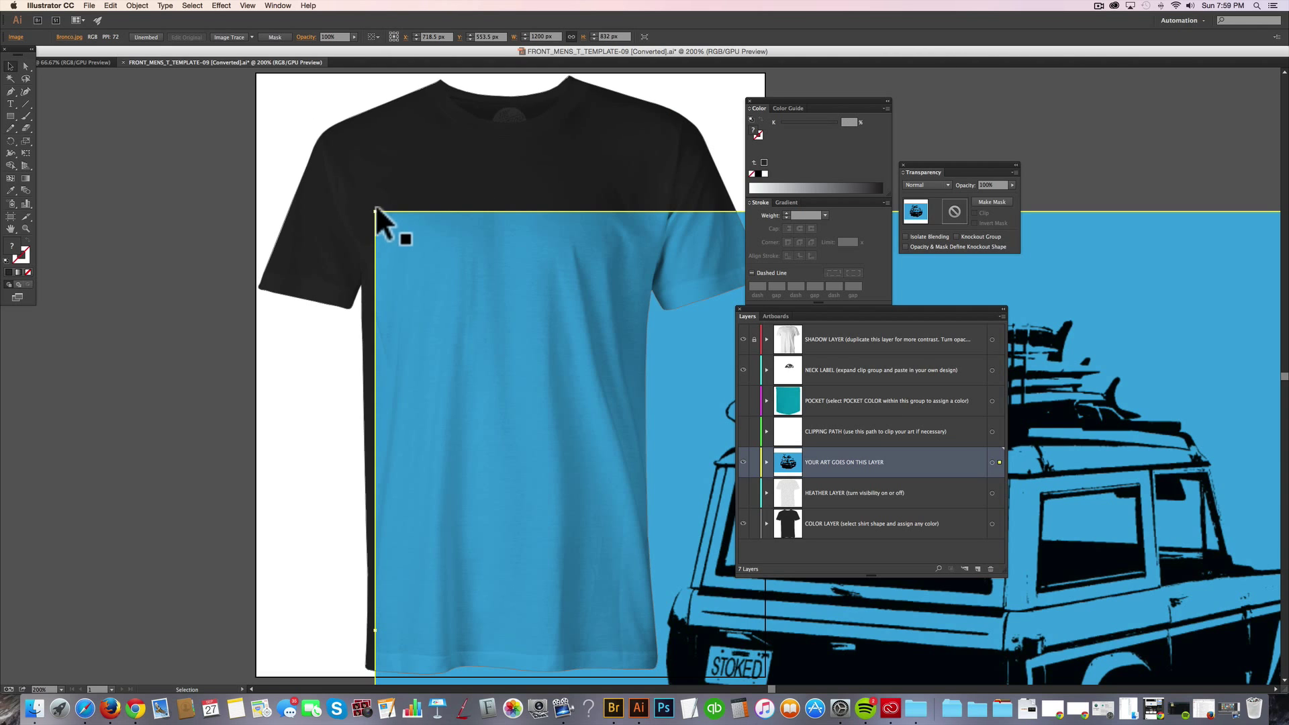
{"action": "left_click_drag", "start_coordinate": [376, 208], "coordinate": [607, 376]}
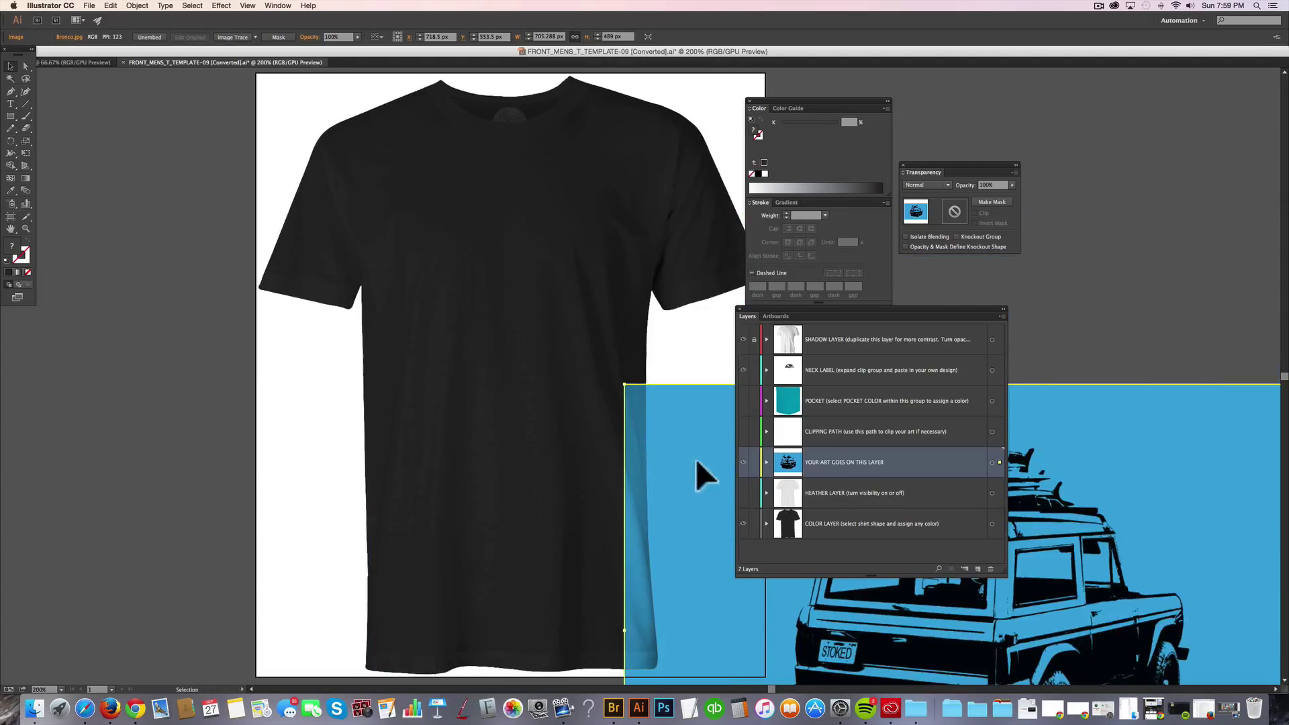
{"action": "left_click_drag", "start_coordinate": [696, 475], "coordinate": [305, 228]}
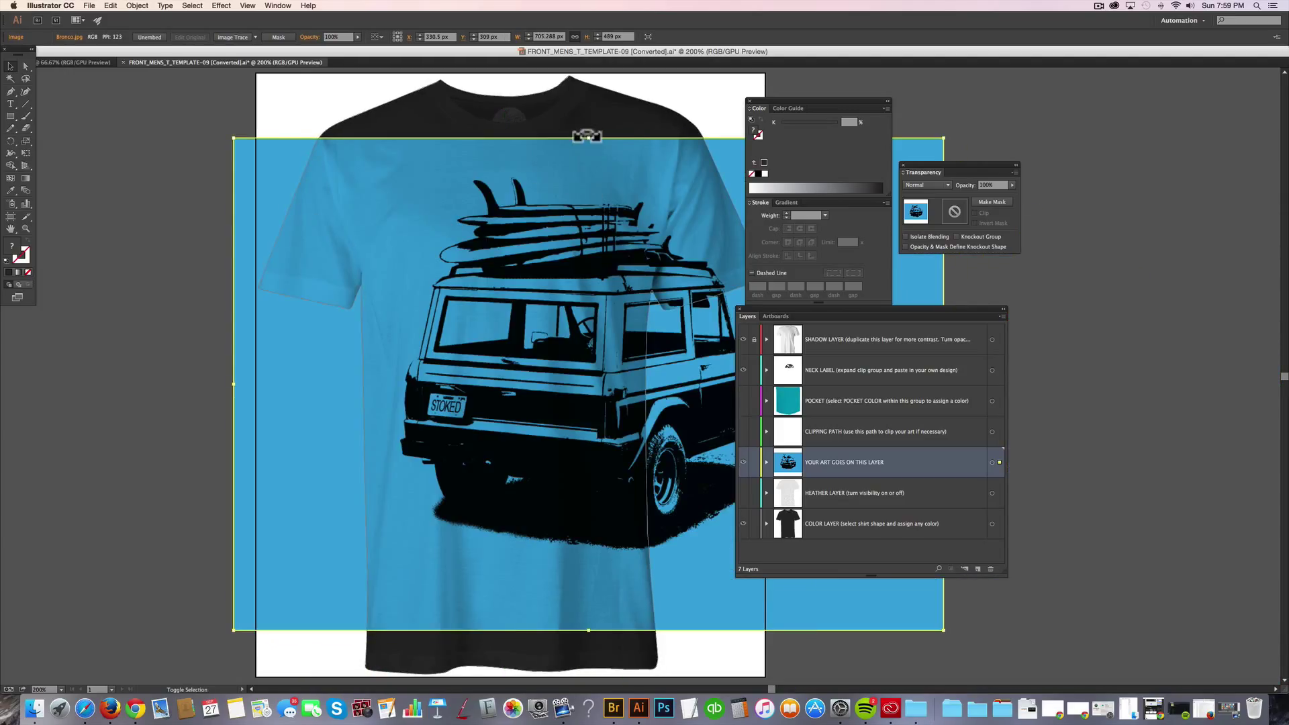
{"action": "left_click_drag", "start_coordinate": [589, 138], "coordinate": [587, 248]}
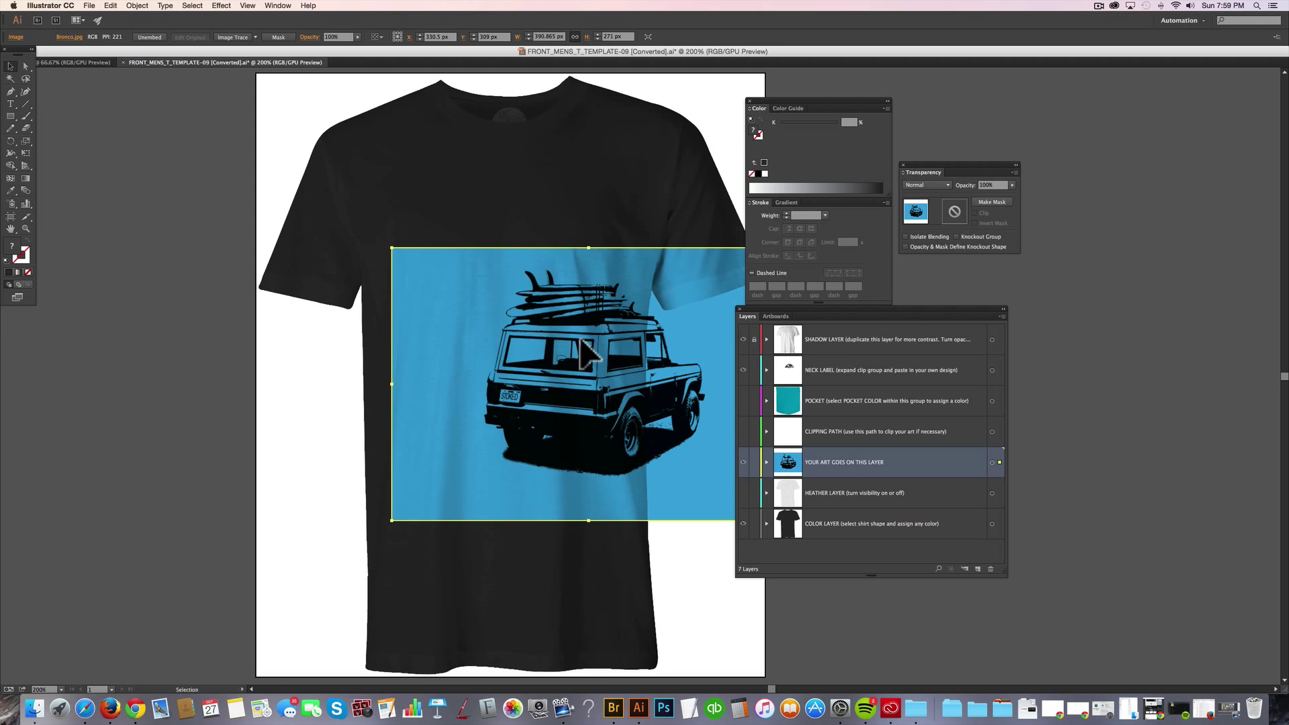
{"action": "left_click_drag", "start_coordinate": [579, 340], "coordinate": [490, 243]}
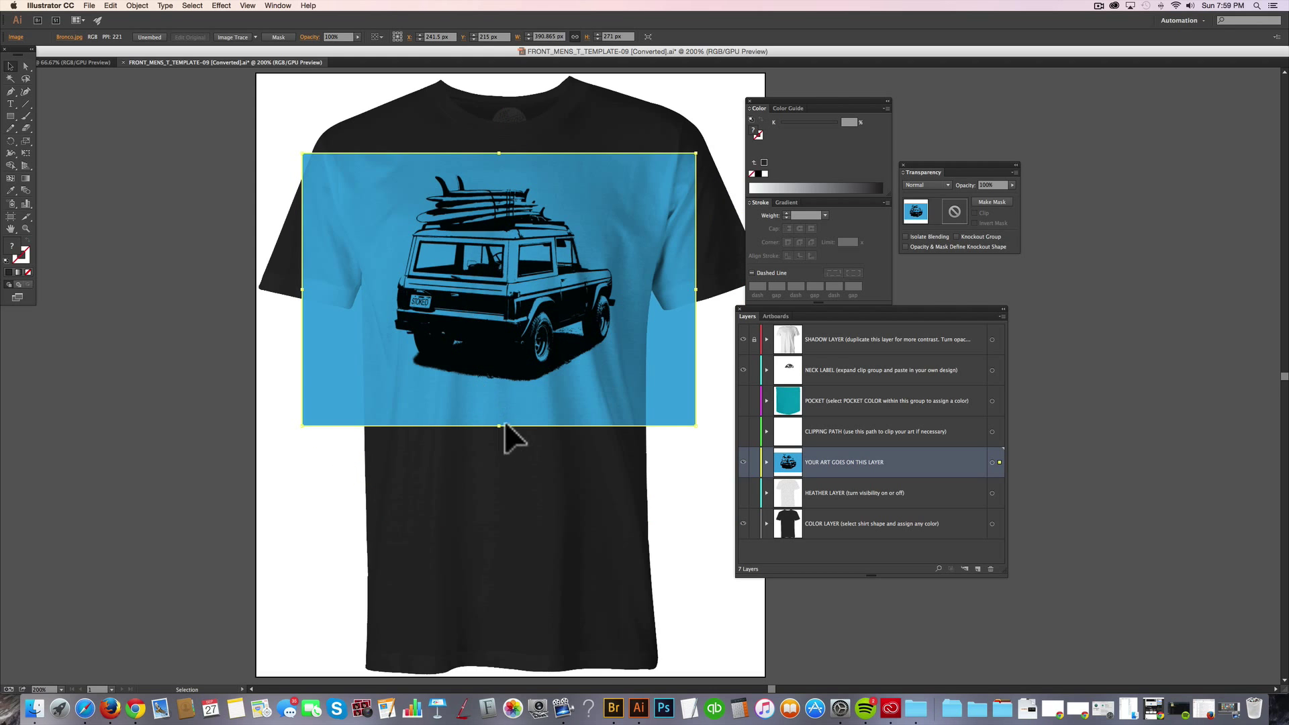
{"action": "left_click_drag", "start_coordinate": [500, 425], "coordinate": [500, 416]}
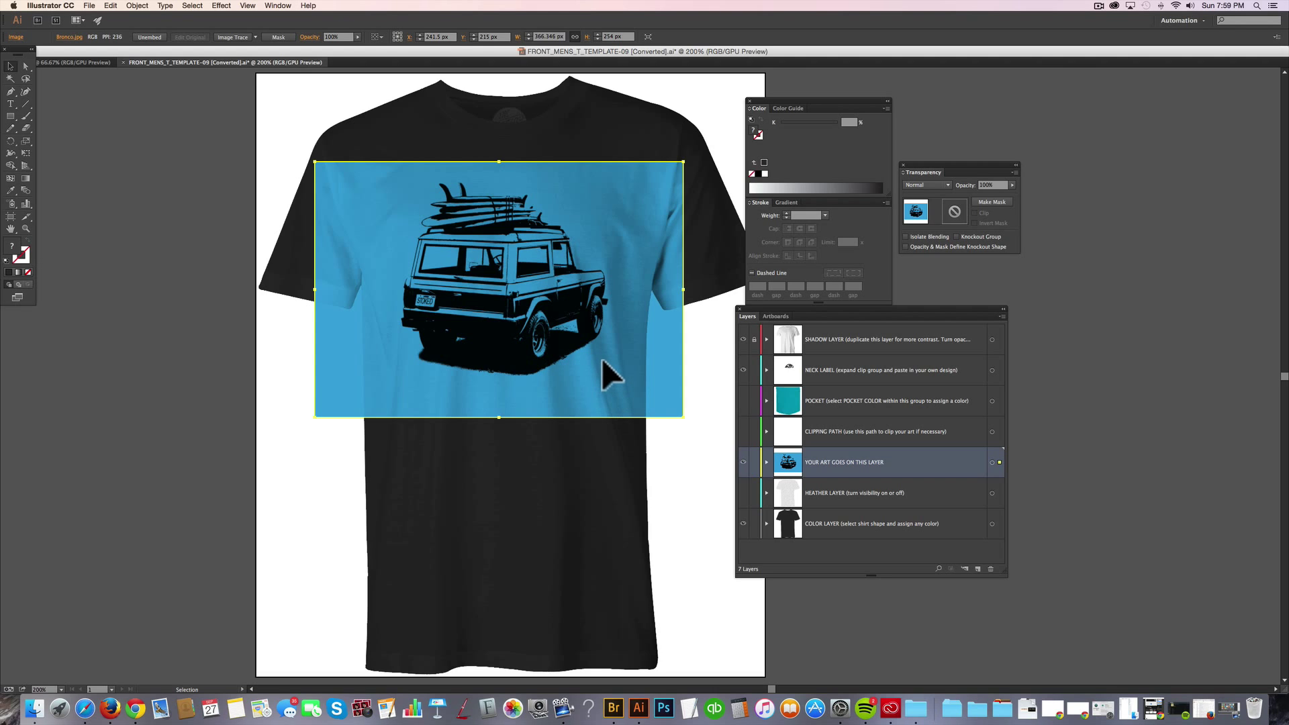
{"action": "left_click_drag", "start_coordinate": [602, 353], "coordinate": [604, 353]}
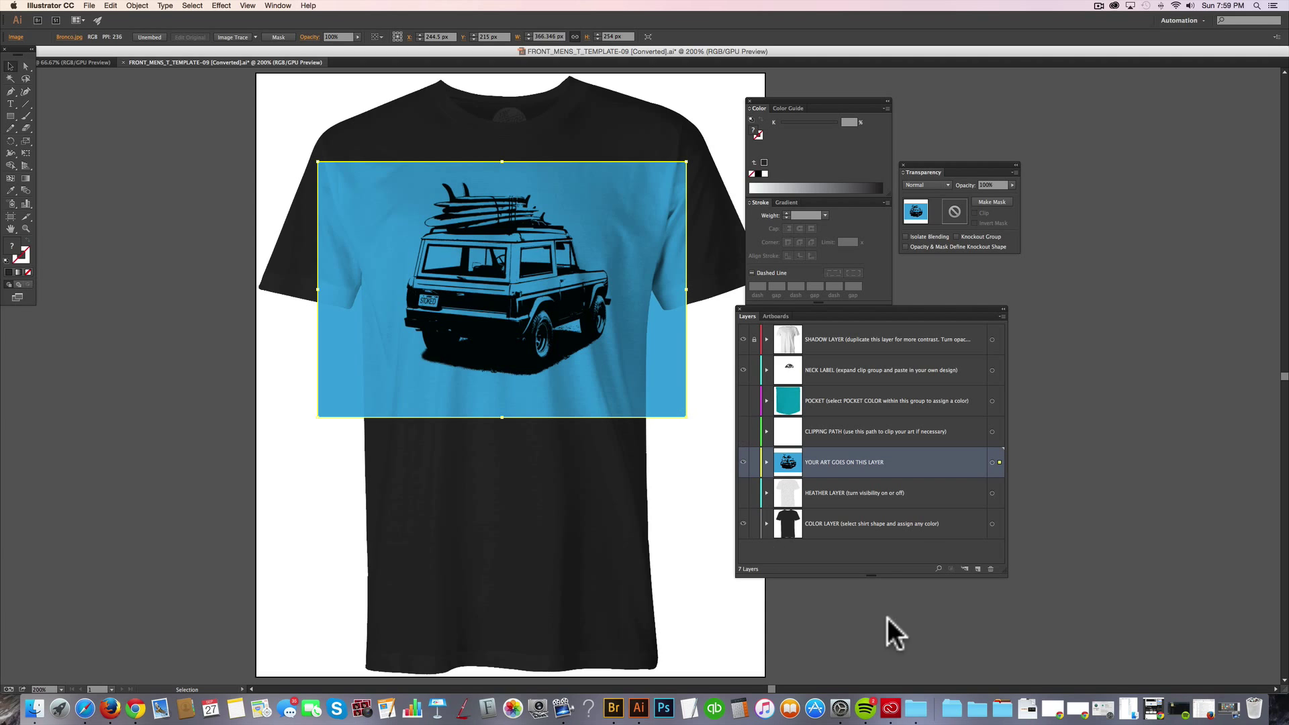
Eyedrop the Bronco photo's sky blue into the COLOR LAYER shirt shape, then deselect
{"action": "left_click", "coordinate": [994, 524]}
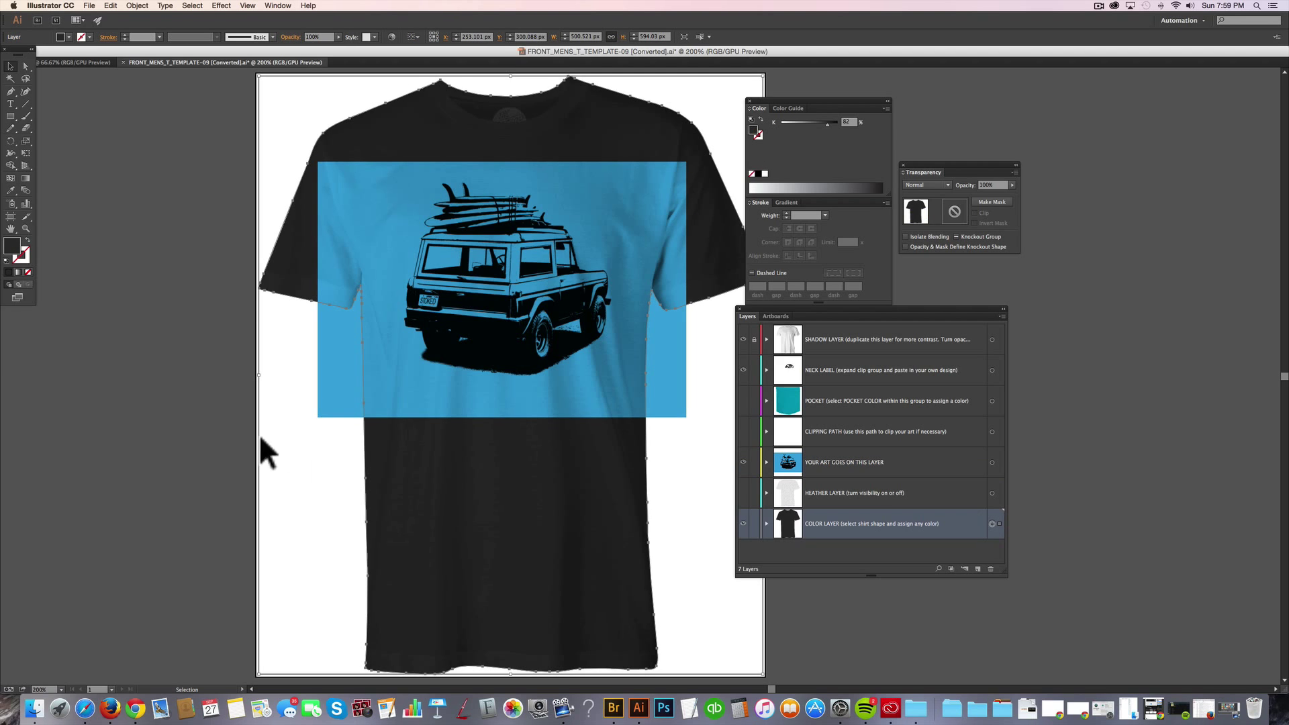
{"action": "left_click", "coordinate": [11, 191]}
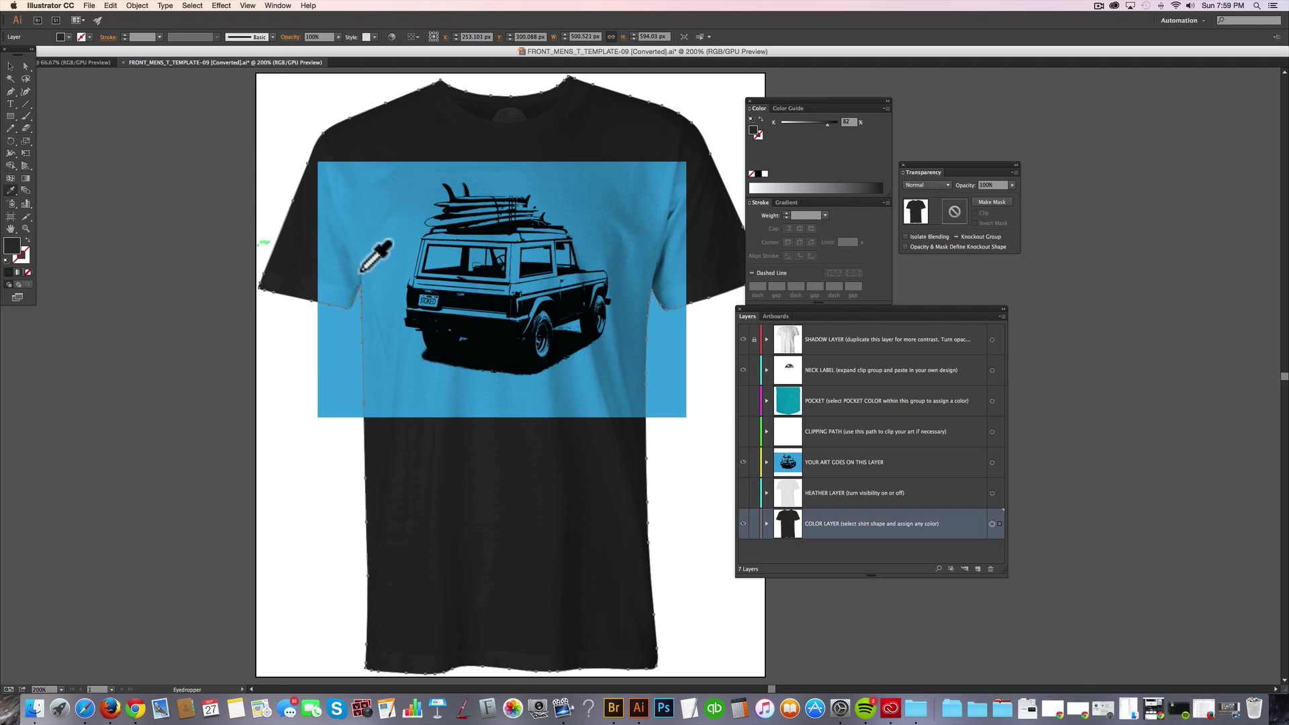
{"action": "left_click", "coordinate": [662, 380]}
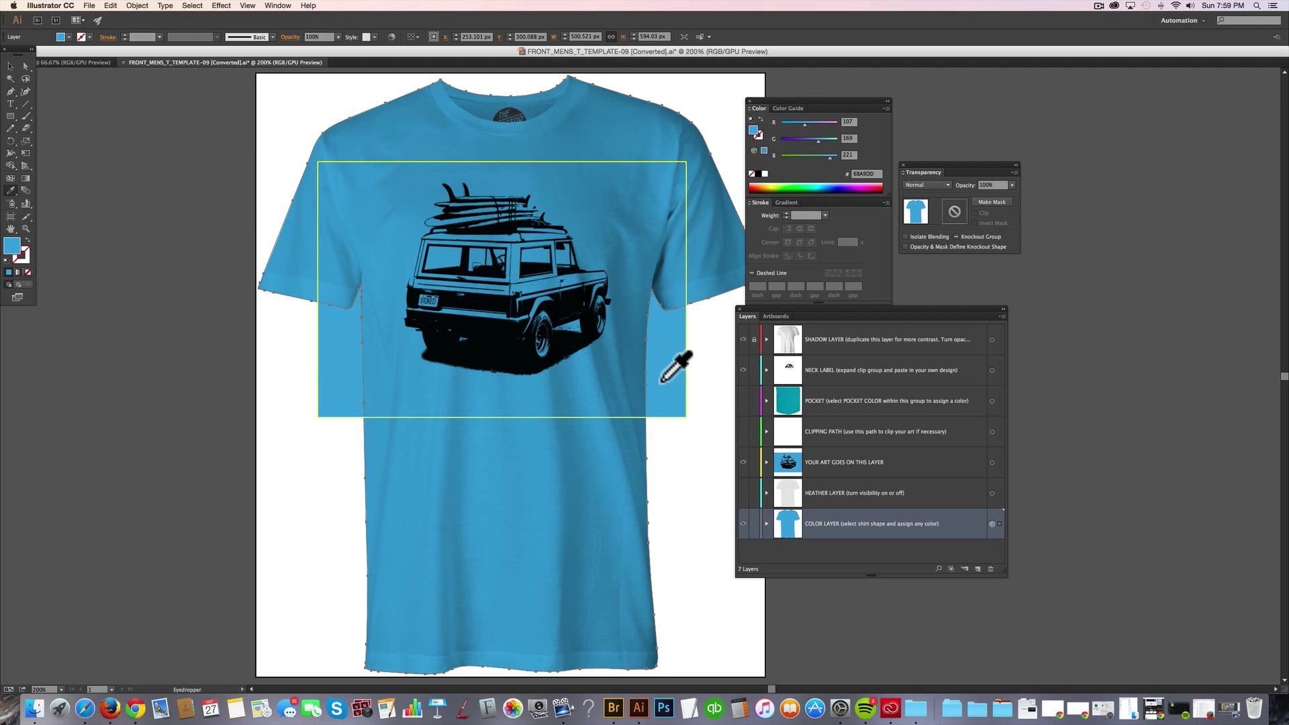
{"action": "left_click", "coordinate": [11, 66]}
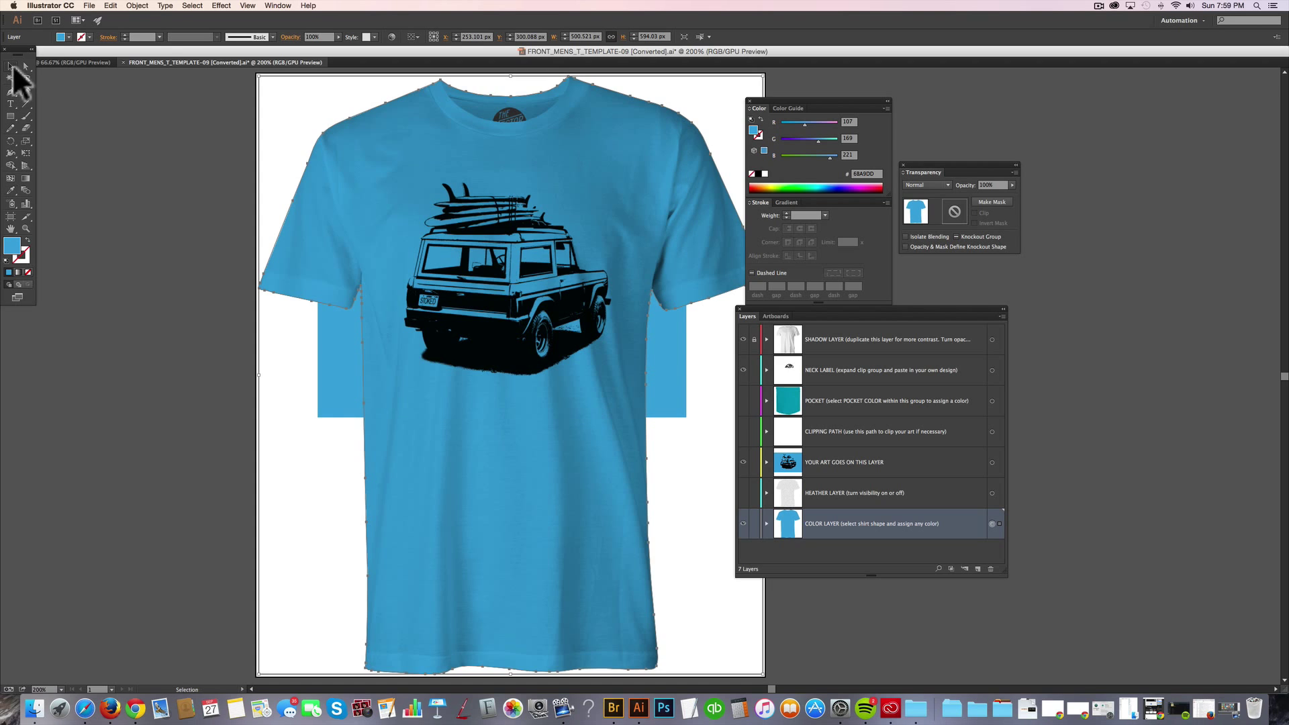
{"action": "left_click", "coordinate": [139, 138]}
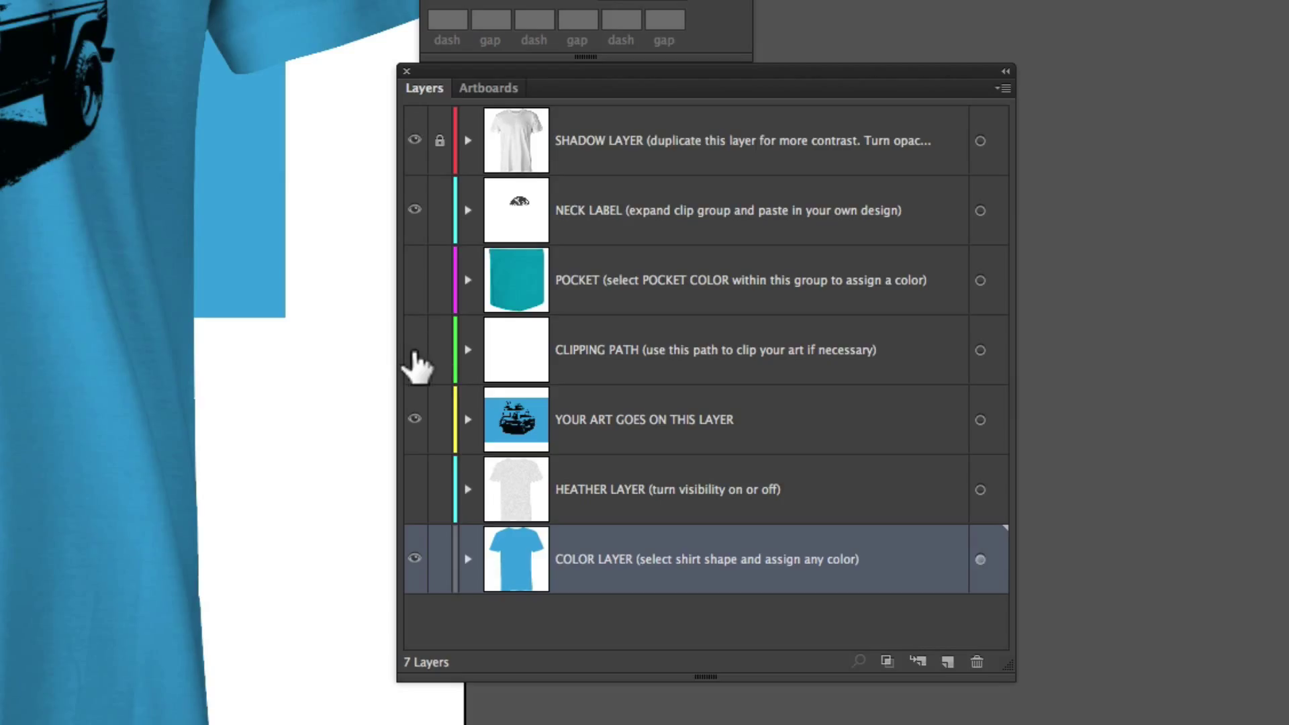
Unhide the CLIPPING PATH layer and mask the Bronco art with the shirt-shaped path (Cmd+7)
{"action": "left_click", "coordinate": [415, 349]}
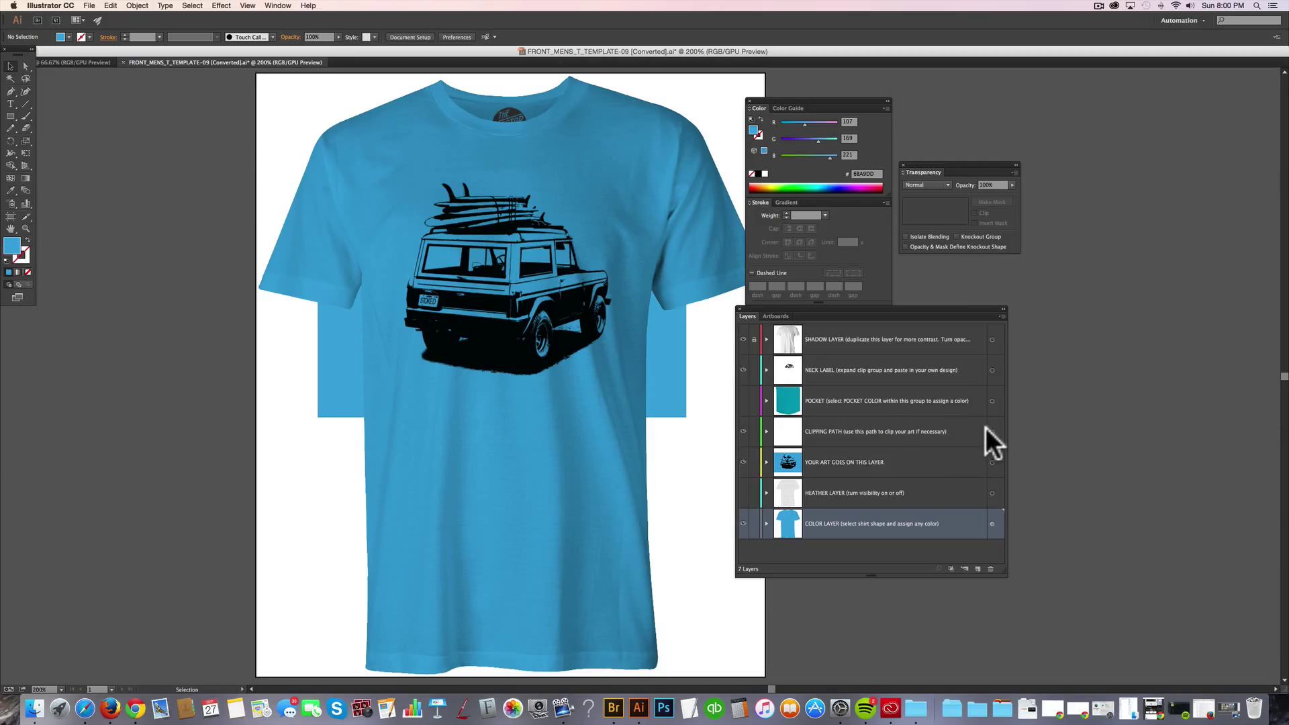
{"action": "left_click", "coordinate": [992, 432]}
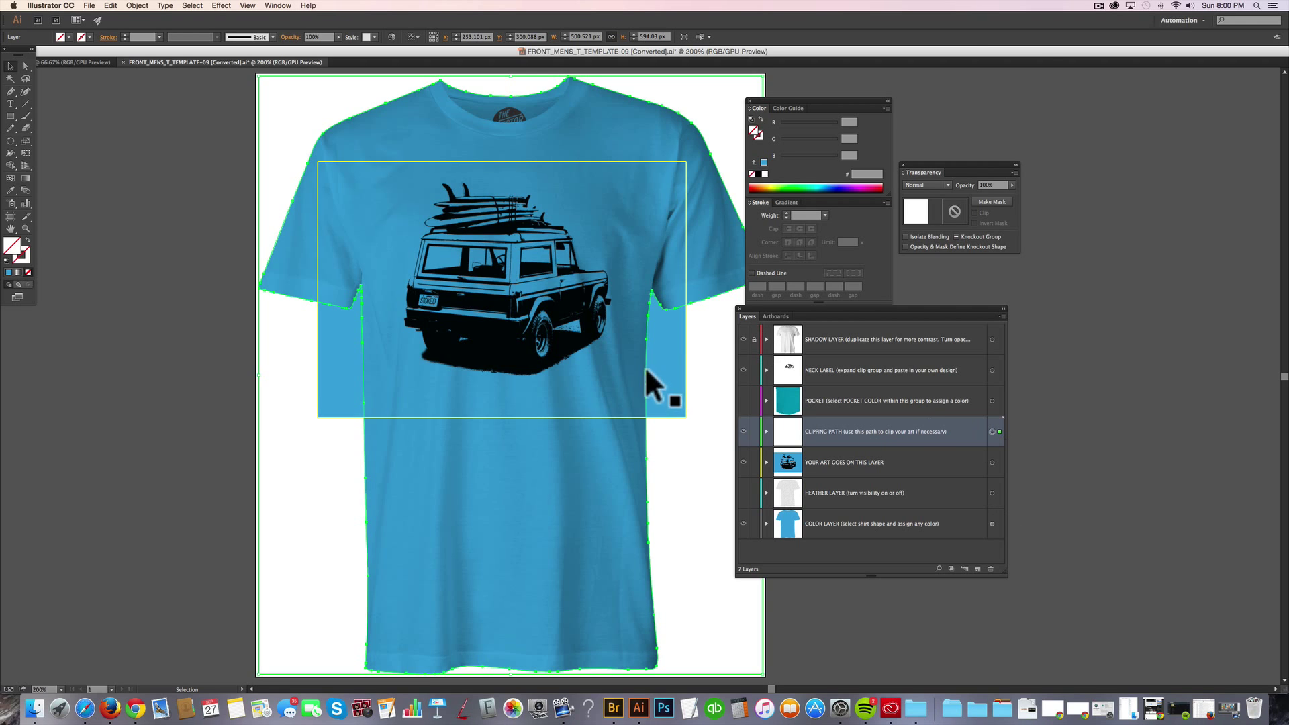
{"action": "left_click", "coordinate": [993, 462]}
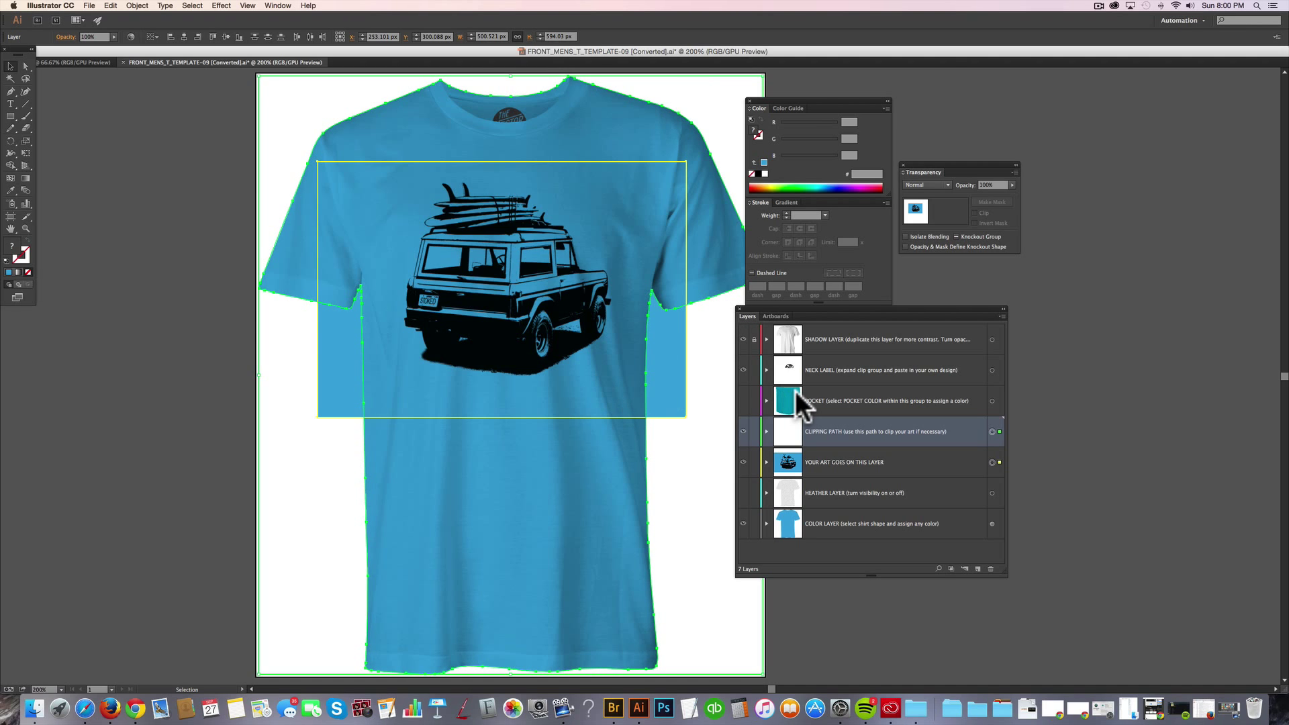
{"action": "key", "text": "a"}
{"action": "key", "text": "super+7"}
{"action": "key", "text": "v"}
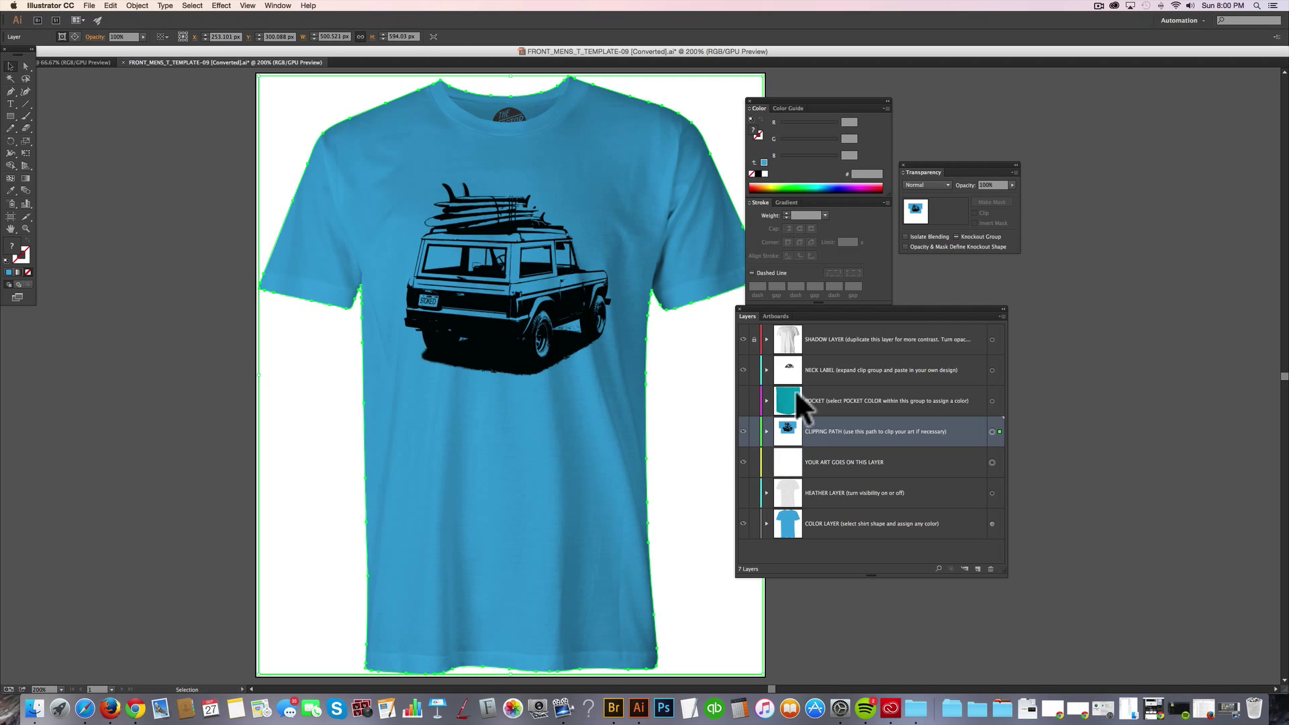
{"action": "left_click", "coordinate": [1086, 549]}
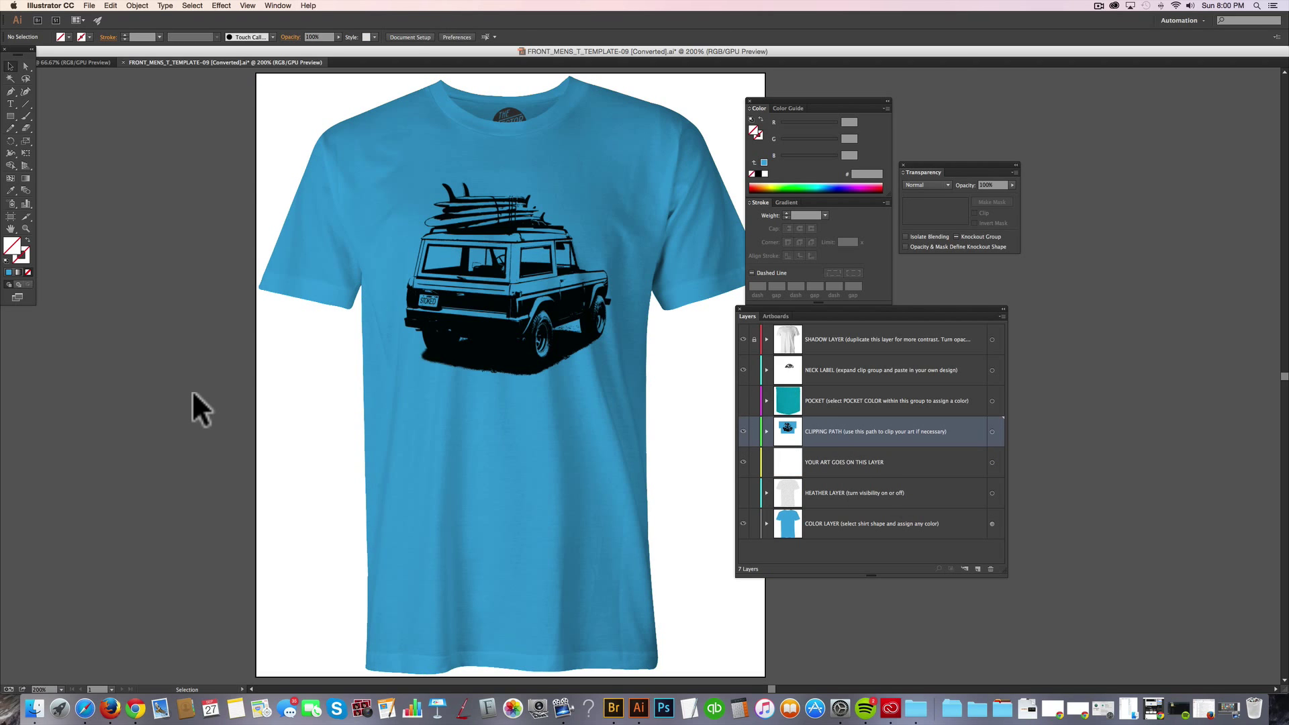